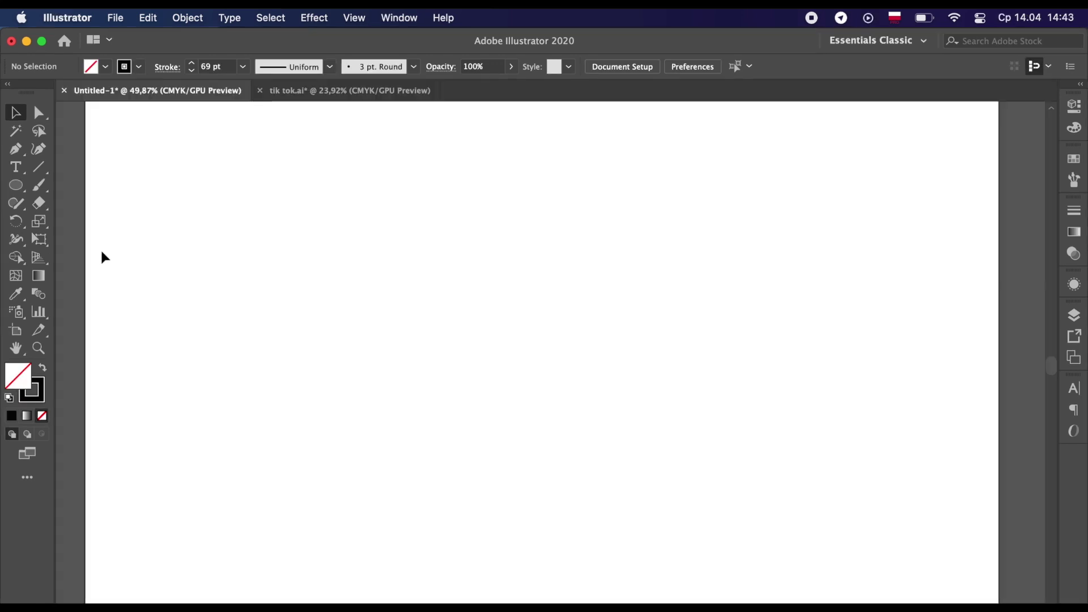
- Draw a 180×180 px thick black ring with the Ellipse tool
{"action": "key", "text": "l"}
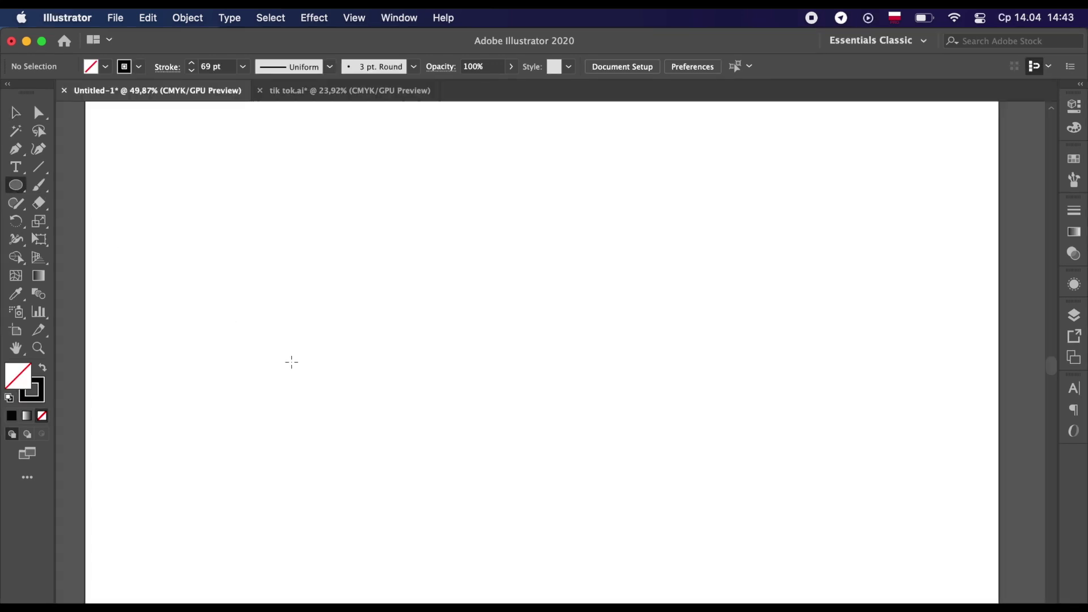
{"action": "left_click", "coordinate": [291, 359]}
{"action": "type", "text": "1"}
{"action": "key", "text": "Tab"}
{"action": "type", "text": "180"}
{"action": "left_click", "coordinate": [540, 284]}
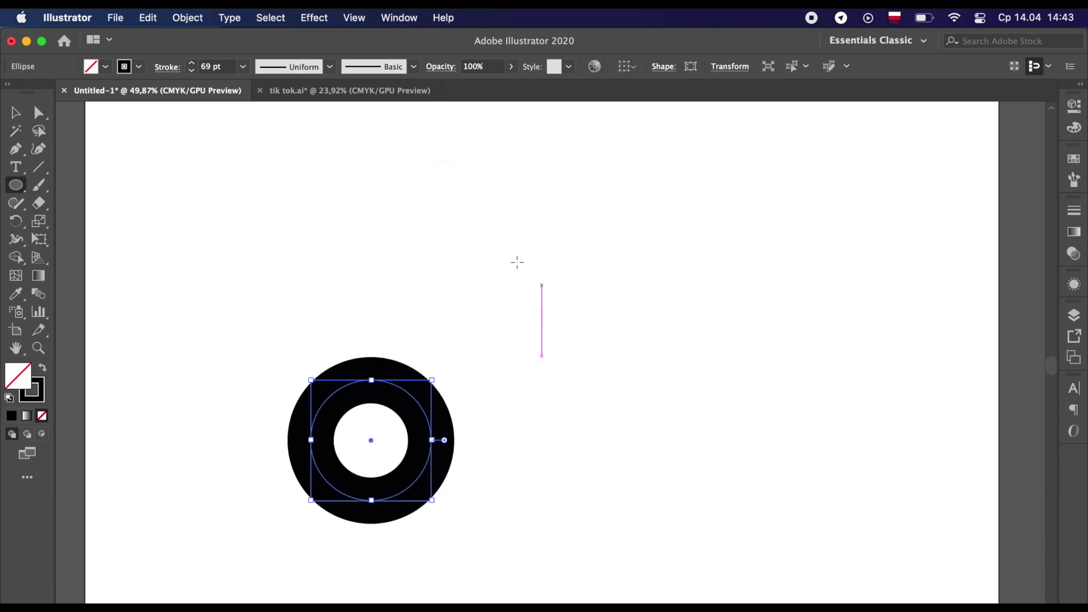
- Draw a larger 250 px ring and start a vertical pen line beside the rings
{"action": "left_click", "coordinate": [541, 285]}
{"action": "type", "text": "250"}
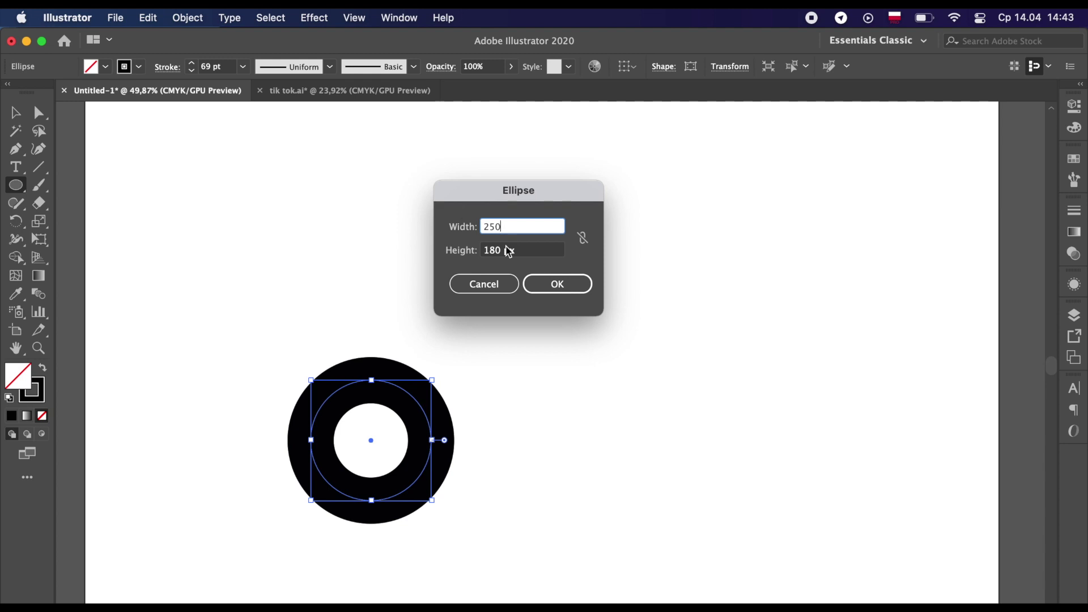
{"action": "double_click", "coordinate": [499, 249]}
{"action": "type", "text": "20"}
{"action": "left_click", "coordinate": [545, 285]}
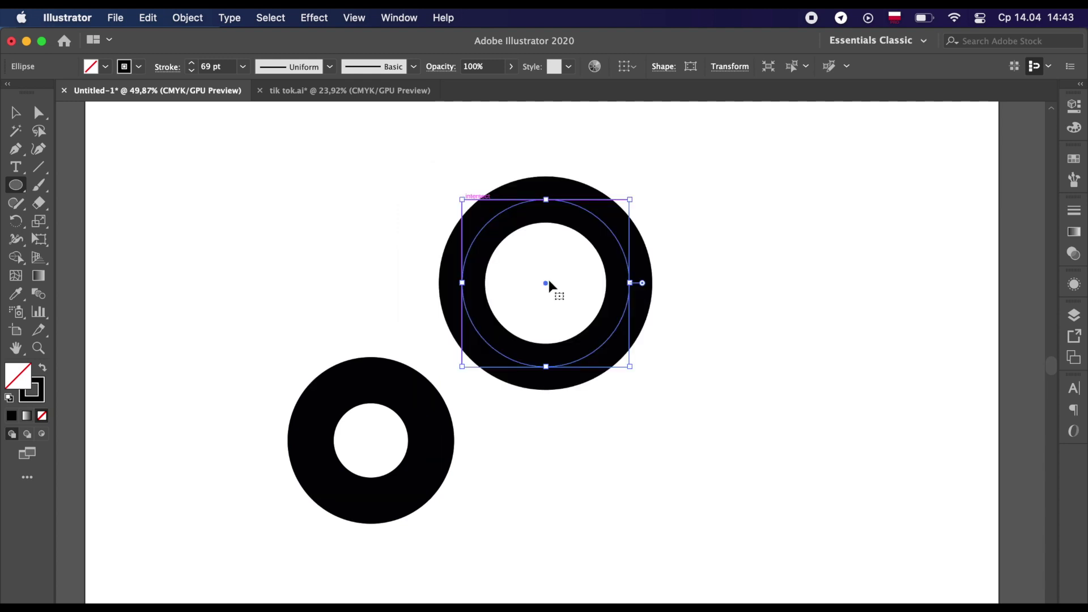
{"action": "key", "text": "p"}
{"action": "left_click", "coordinate": [726, 242]}
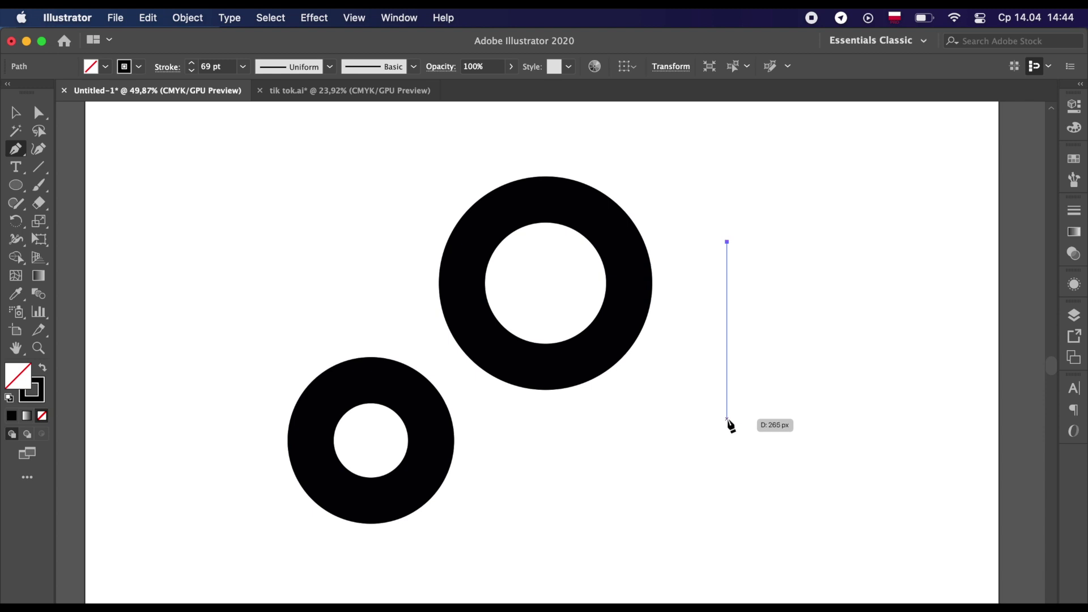
- End the stem line at the bottom and move it against the small ring's right edge
{"action": "left_click", "coordinate": [726, 419]}
{"action": "key", "text": "Escape"}
{"action": "left_click", "coordinate": [16, 112]}
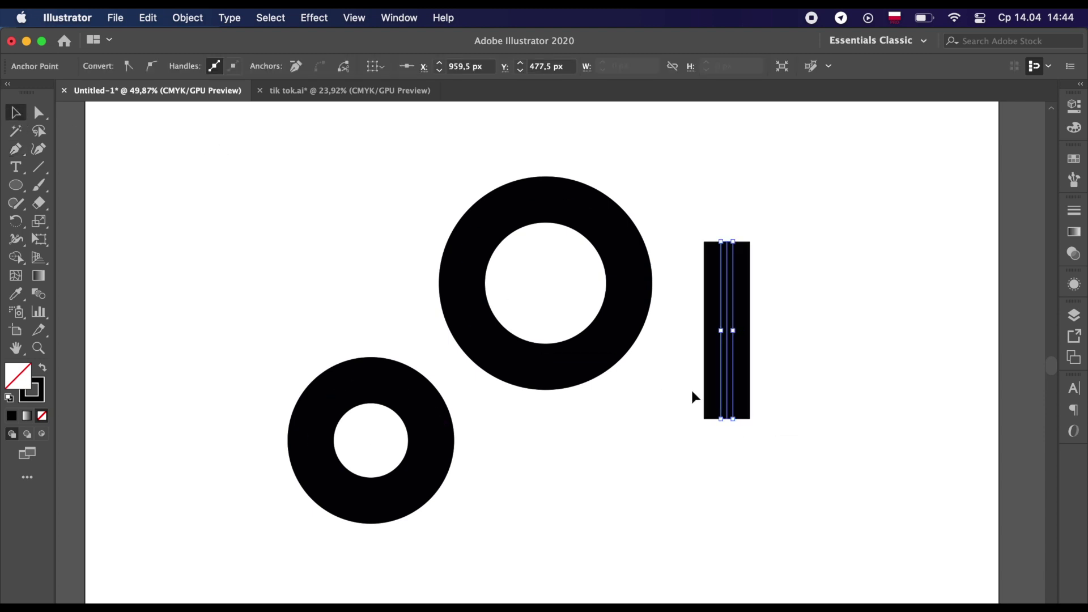
{"action": "left_click_drag", "start_coordinate": [730, 390], "coordinate": [436, 415]}
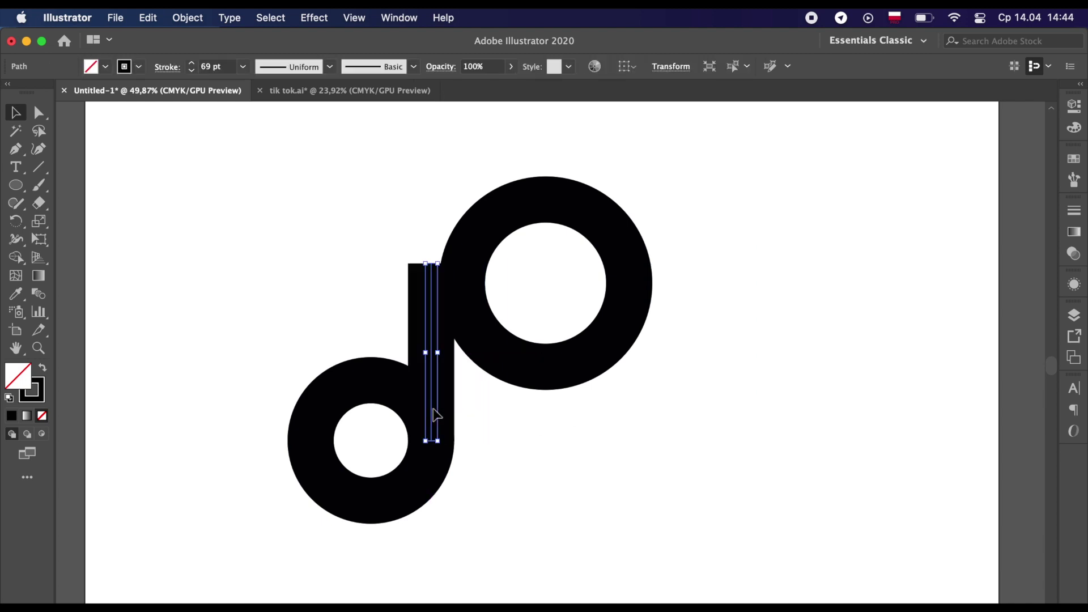
{"action": "left_click", "coordinate": [510, 359]}
- Align the large ring with the stem and raise it to the stem's top
{"action": "left_click", "coordinate": [433, 323], "text": "shift"}
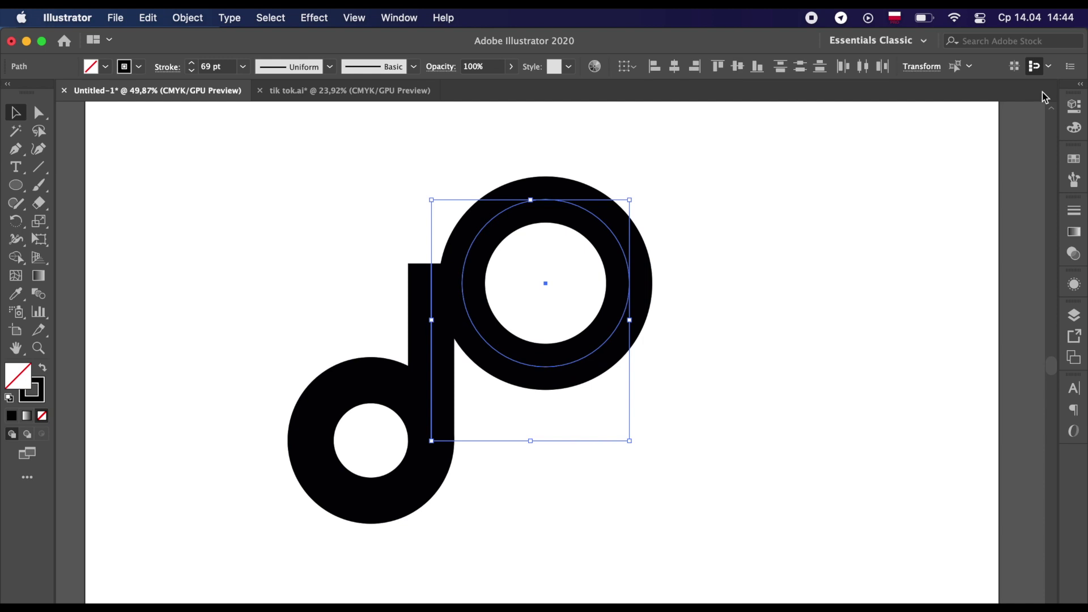
{"action": "left_click", "coordinate": [1074, 106]}
{"action": "left_click", "coordinate": [913, 394]}
{"action": "left_click", "coordinate": [737, 216]}
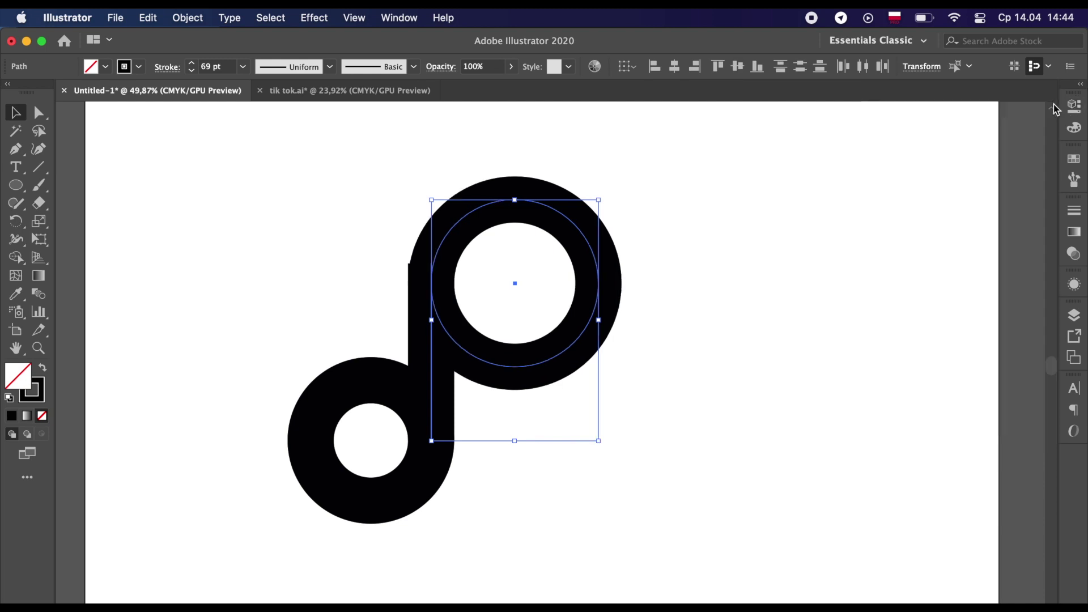
{"action": "left_click", "coordinate": [464, 226]}
{"action": "left_click_drag", "start_coordinate": [464, 226], "coordinate": [462, 197]}
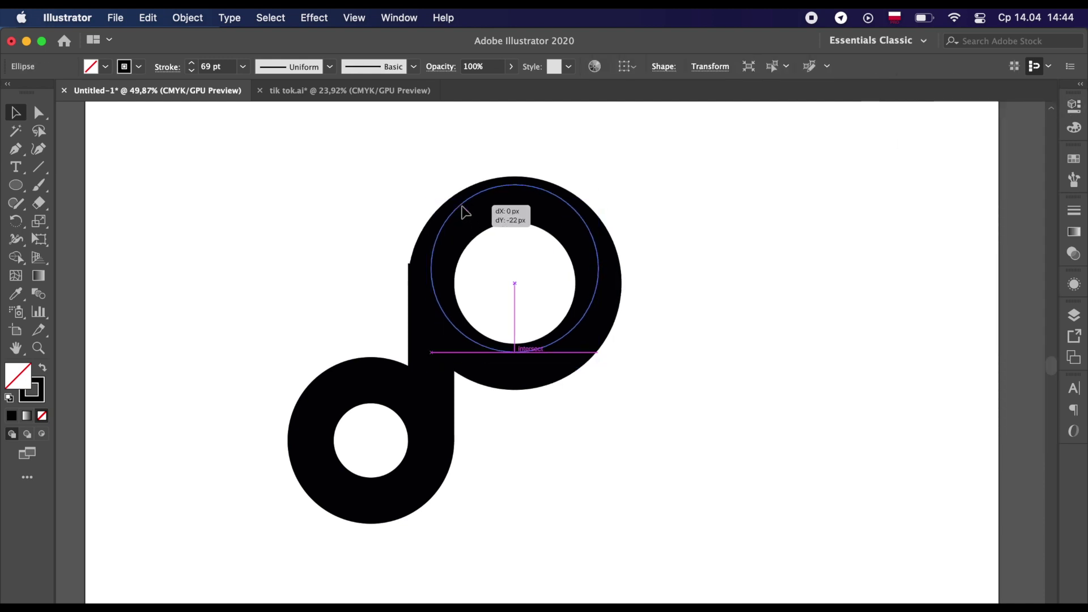
- Delete the large ring's top and upper-right anchors, leaving a quarter-arc flag
{"action": "key", "text": "a"}
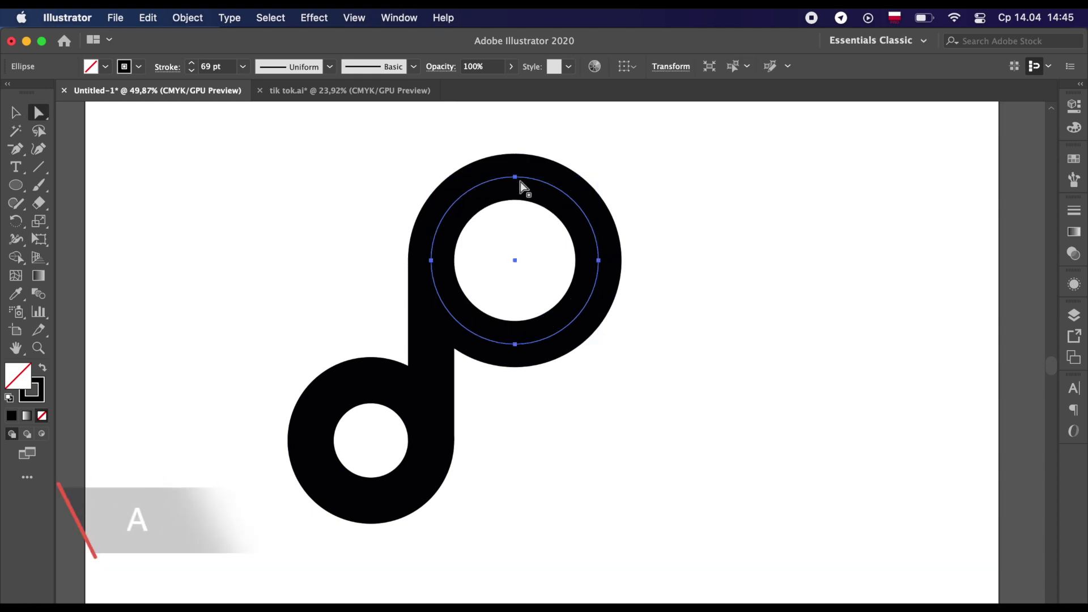
{"action": "left_click", "coordinate": [515, 177]}
{"action": "key", "text": "Delete"}
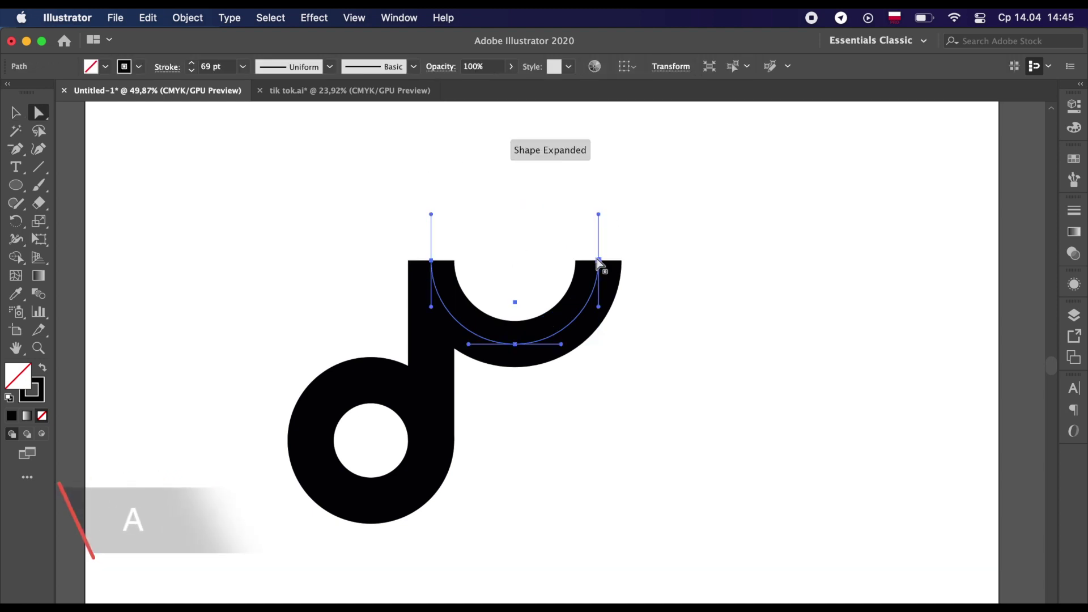
{"action": "left_click", "coordinate": [598, 261]}
{"action": "key", "text": "Delete"}
{"action": "left_click", "coordinate": [607, 262]}
{"action": "key", "text": "v"}
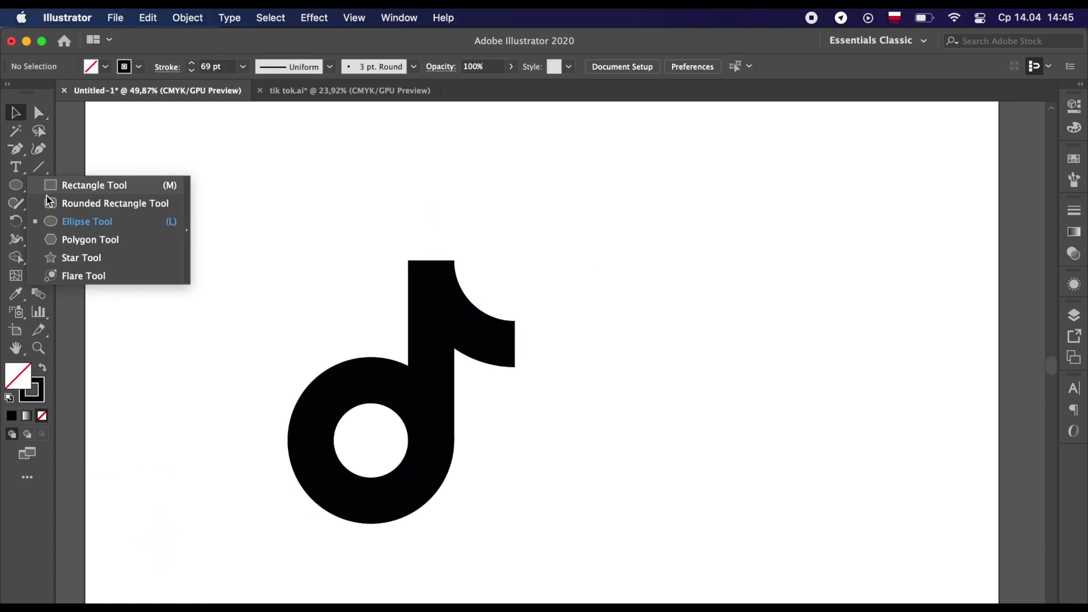
{"action": "left_click_drag", "start_coordinate": [16, 185], "coordinate": [62, 185]}
{"action": "left_click", "coordinate": [356, 311]}
- Create a 38×38 px square with fill and stroke swapped and a teal fill
{"action": "type", "text": "38"}
{"action": "key", "text": "Tab"}
{"action": "type", "text": "38"}
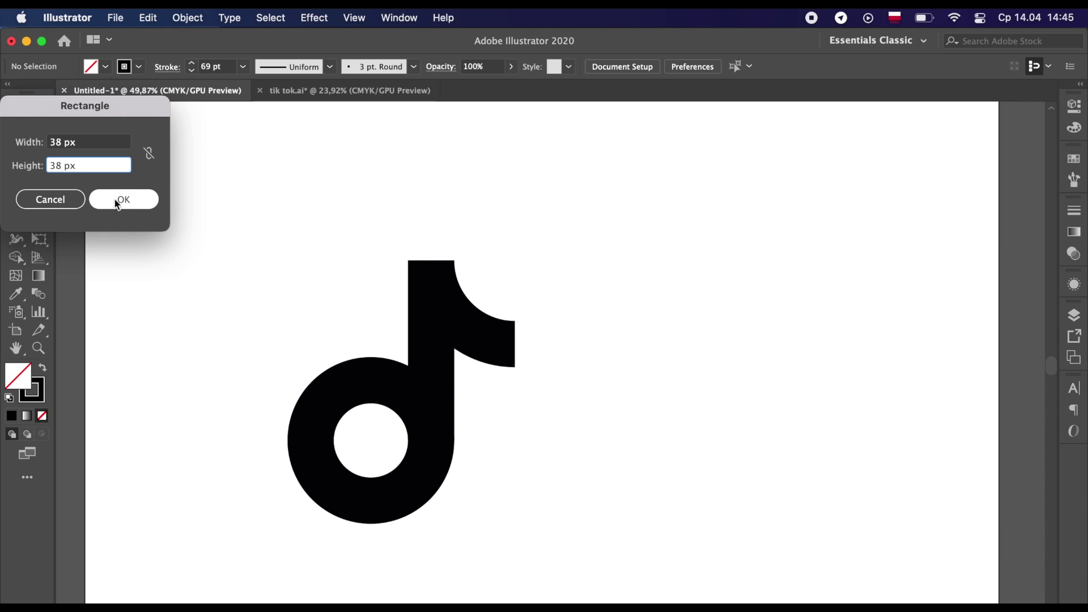
{"action": "left_click", "coordinate": [120, 199]}
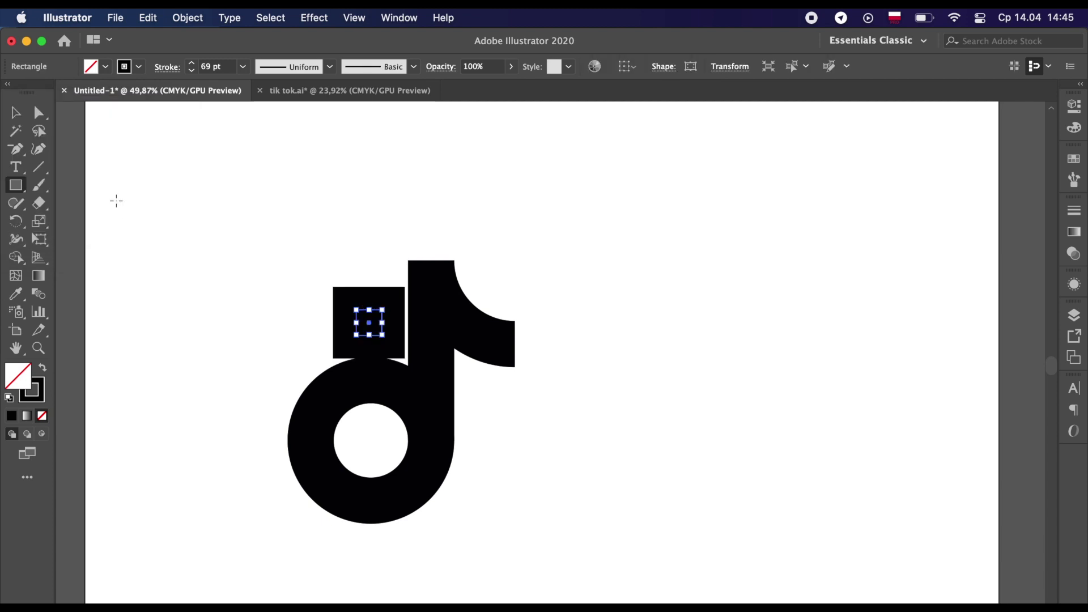
{"action": "left_click", "coordinate": [43, 369]}
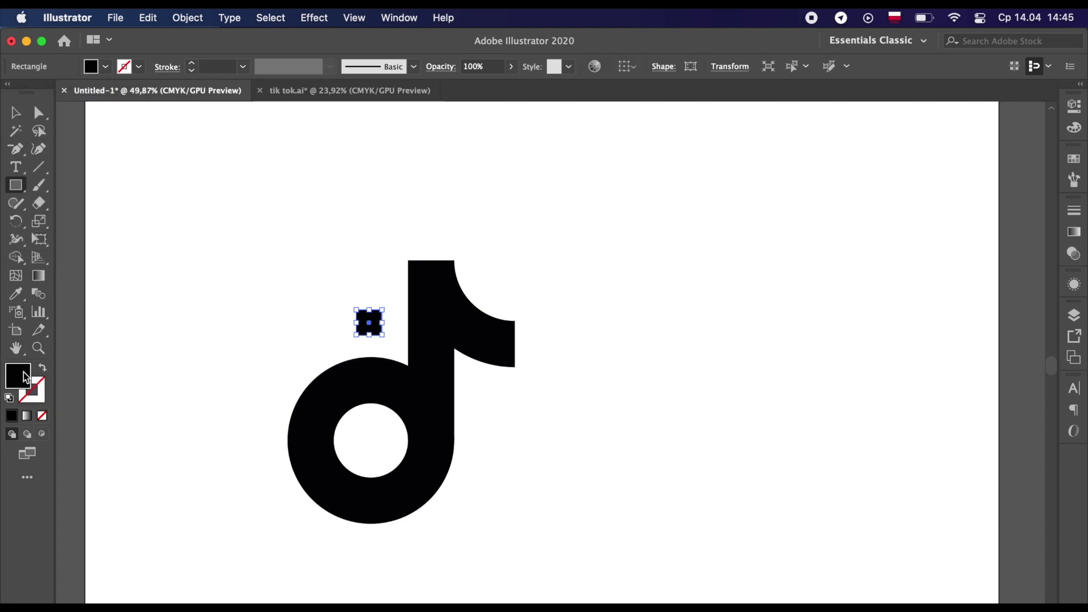
{"action": "double_click", "coordinate": [21, 374]}
{"action": "left_click", "coordinate": [160, 177]}
{"action": "left_click", "coordinate": [336, 157]}
- Stretch the teal square into a tall bar against the stem's left side
{"action": "key", "text": "v"}
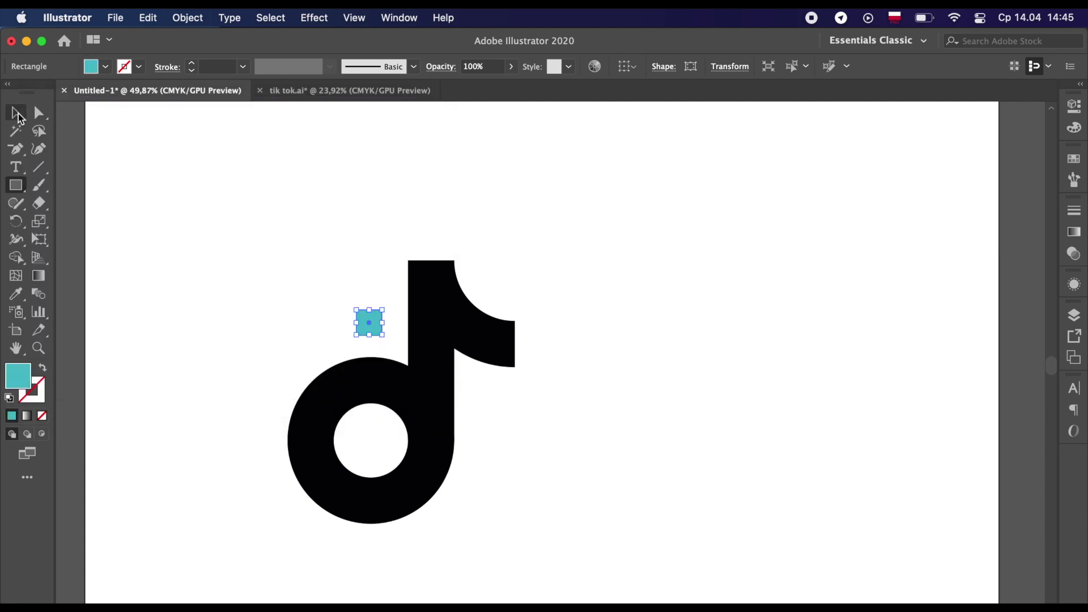
{"action": "left_click_drag", "start_coordinate": [369, 334], "coordinate": [369, 436]}
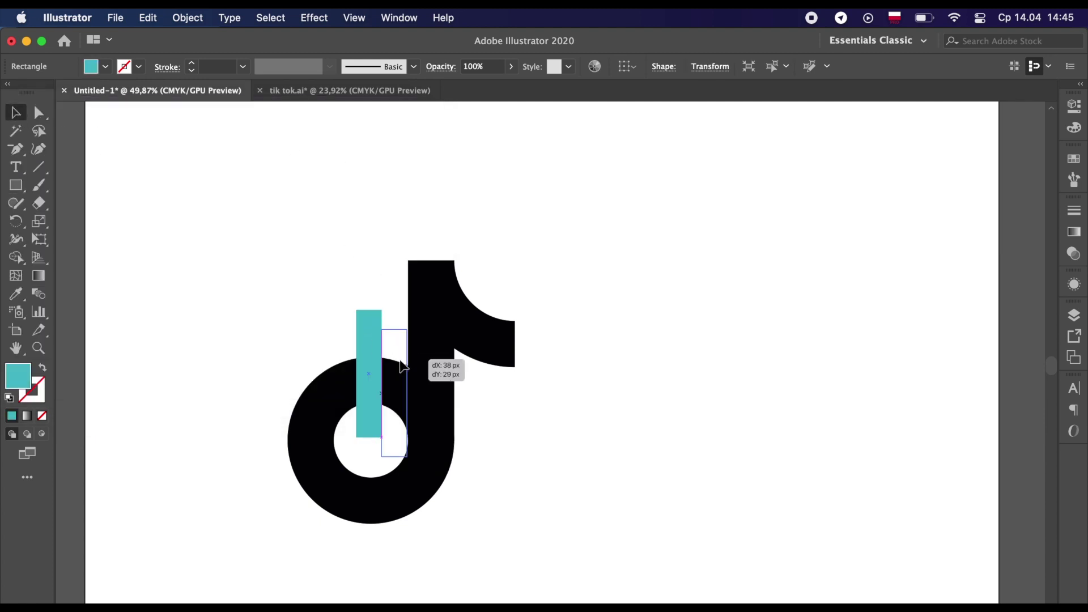
{"action": "left_click_drag", "start_coordinate": [375, 346], "coordinate": [392, 406]}
{"action": "scroll", "coordinate": [392, 406], "scroll_direction": "up", "scroll_amount": 5}
{"action": "left_click_drag", "start_coordinate": [397, 547], "coordinate": [396, 505]}
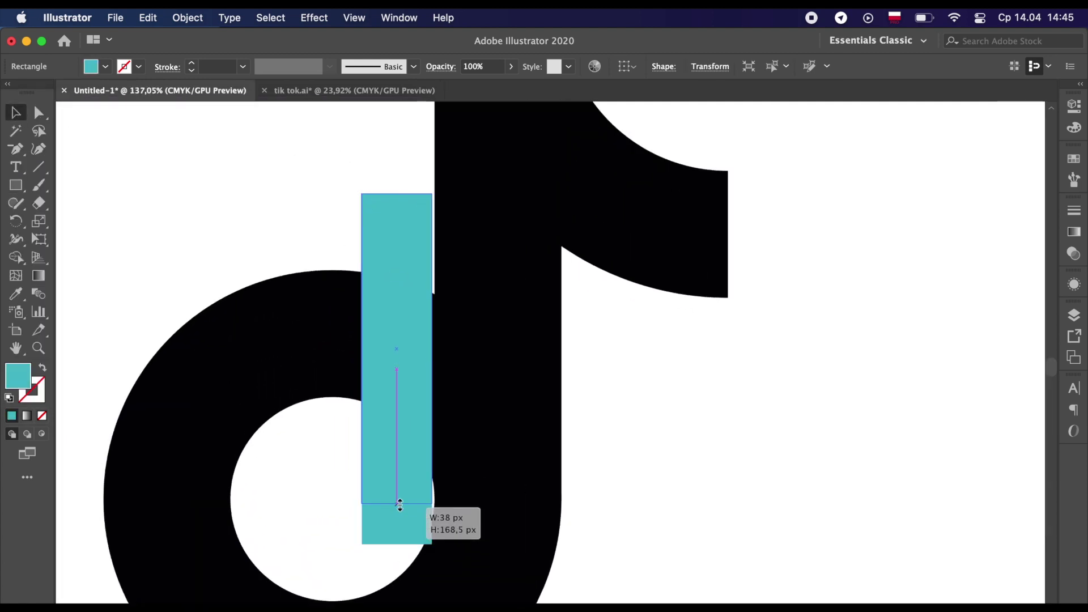
{"action": "scroll", "coordinate": [396, 505], "scroll_direction": "up", "scroll_amount": 10}
{"action": "scroll", "coordinate": [399, 505], "scroll_direction": "down", "scroll_amount": 10}
{"action": "scroll", "coordinate": [400, 504], "scroll_direction": "down", "scroll_amount": 4}
- Expand the small ring and subtract the teal bar from it with Pathfinder Minus Front
{"action": "left_click", "coordinate": [286, 390]}
{"action": "left_click", "coordinate": [188, 18]}
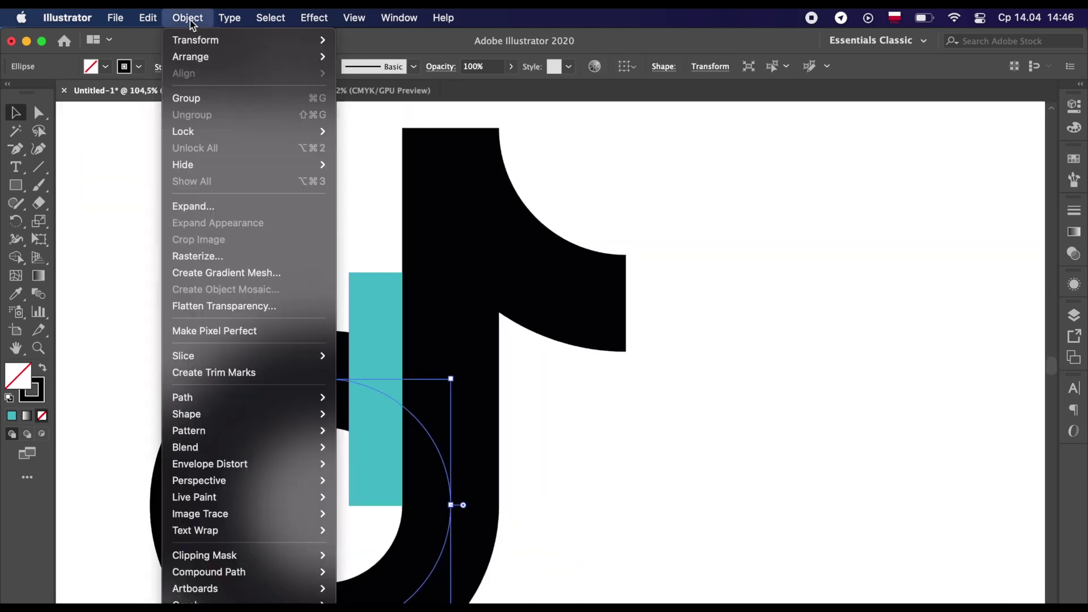
{"action": "left_click", "coordinate": [216, 209]}
{"action": "left_click", "coordinate": [148, 317]}
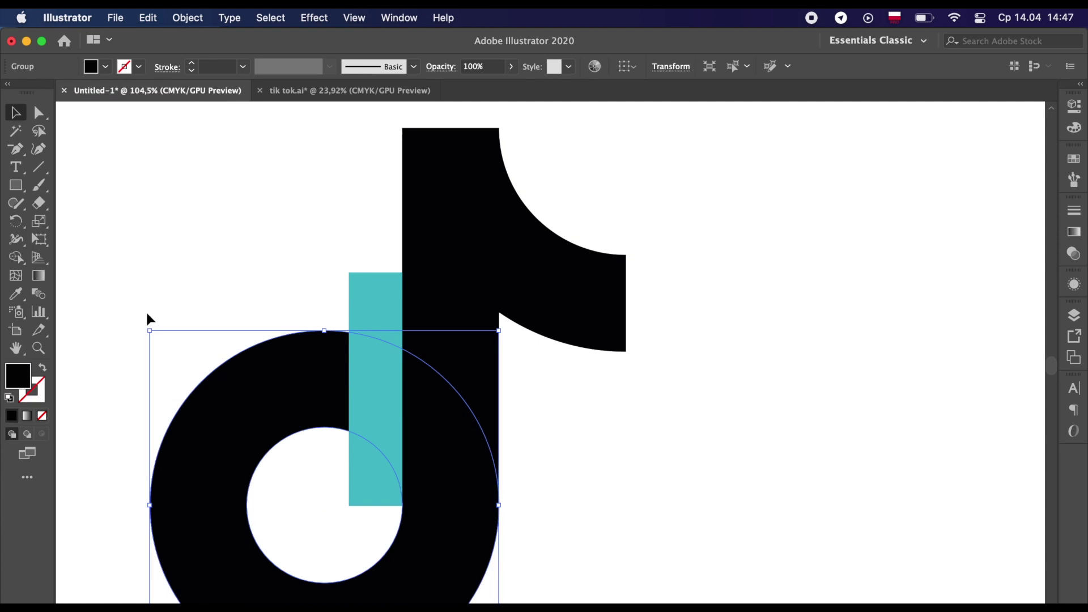
{"action": "left_click", "coordinate": [372, 313]}
{"action": "left_click", "coordinate": [274, 373], "text": "shift"}
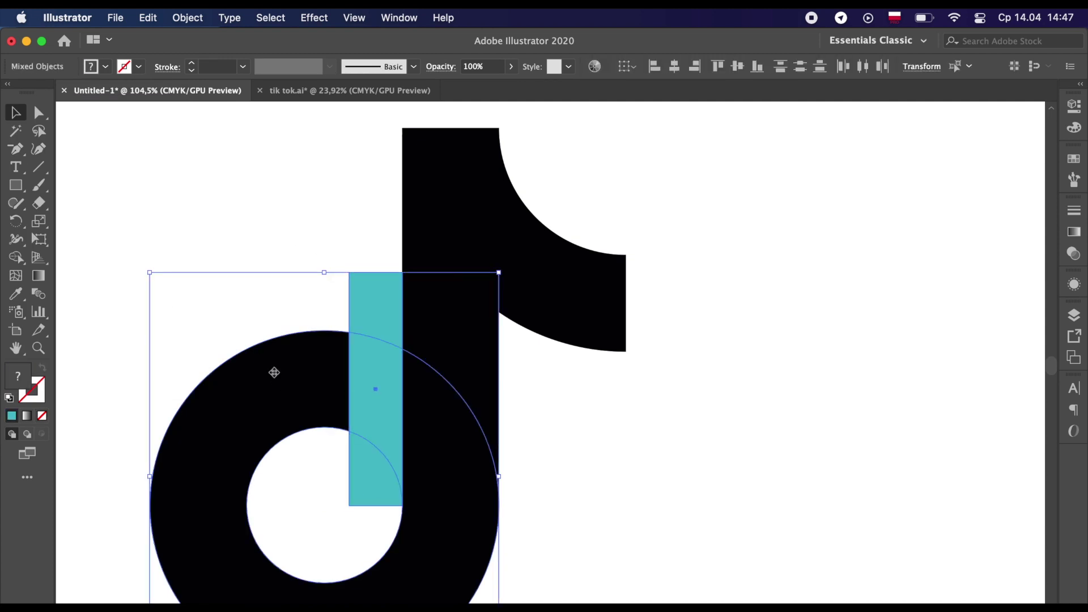
{"action": "left_click", "coordinate": [1074, 105]}
{"action": "scroll", "coordinate": [951, 283], "scroll_direction": "down", "scroll_amount": 5}
{"action": "left_click", "coordinate": [909, 352]}
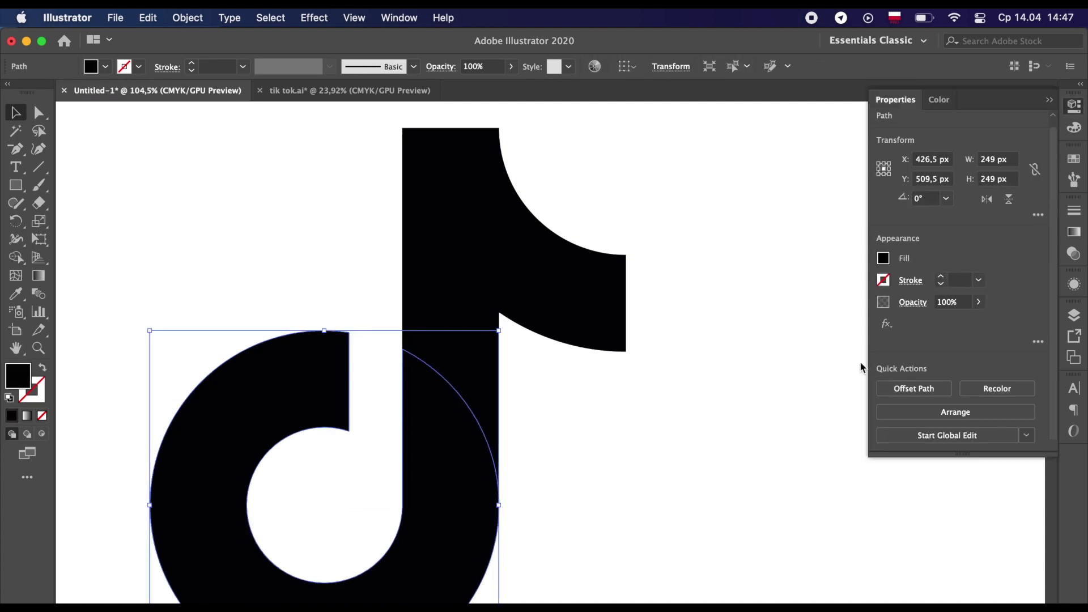
- Expand the curved flag and stem strokes into filled shapes
{"action": "left_click", "coordinate": [723, 395]}
{"action": "left_click", "coordinate": [553, 287]}
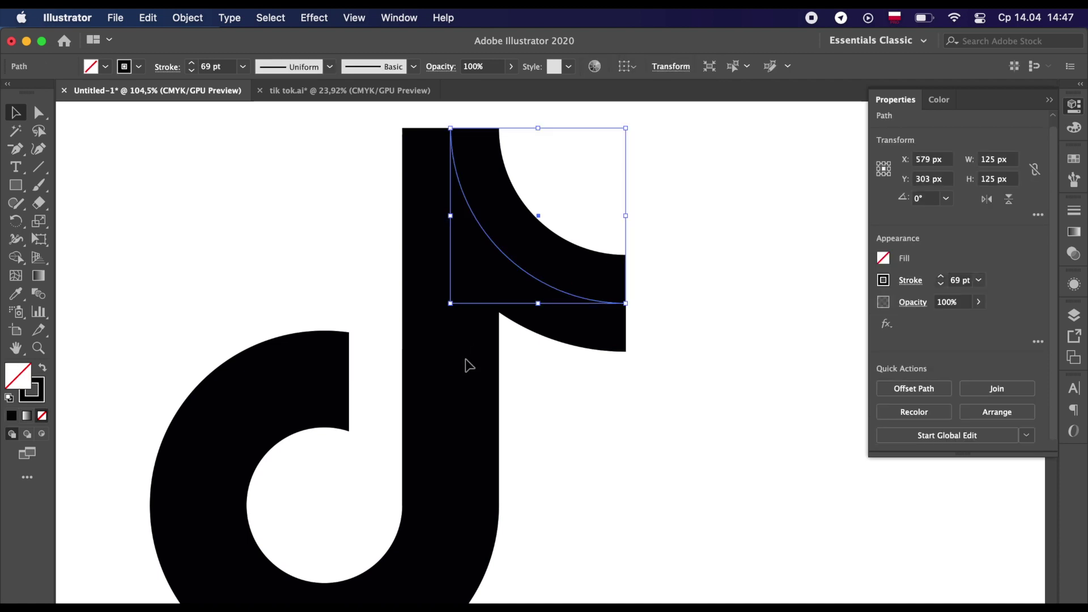
{"action": "left_click", "coordinate": [457, 364], "text": "shift"}
{"action": "left_click", "coordinate": [187, 18]}
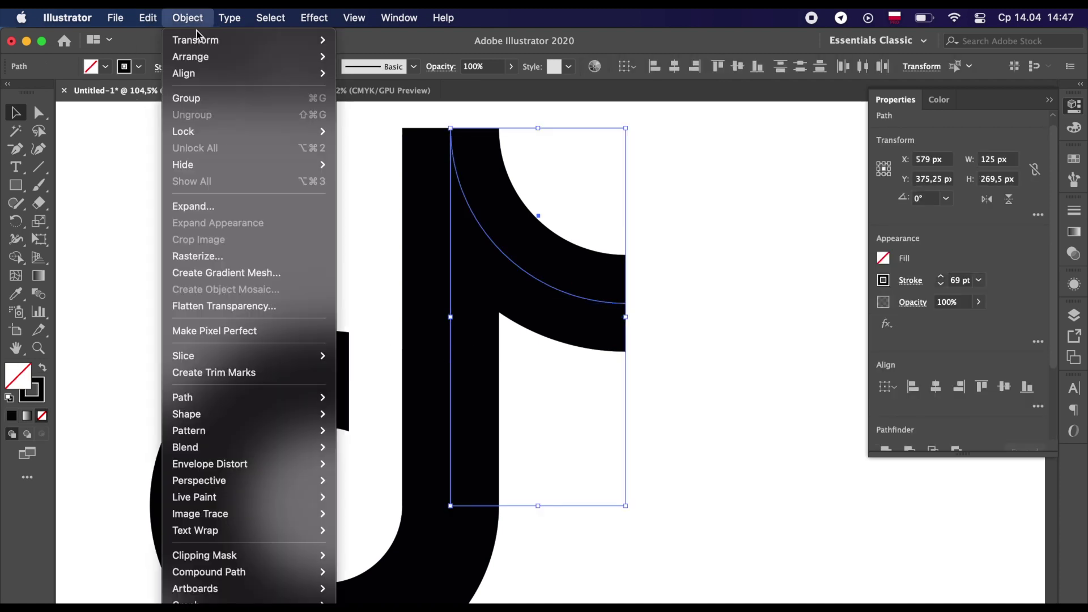
{"action": "left_click", "coordinate": [198, 207]}
{"action": "left_click", "coordinate": [131, 318]}
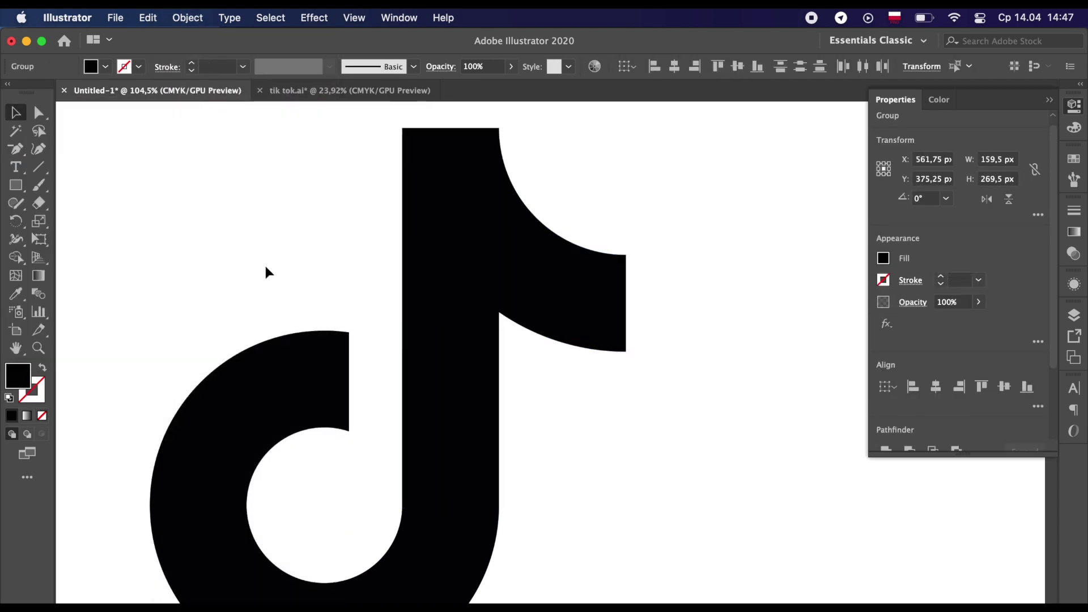
- Unite all note pieces into one shape with Pathfinder, then deselect
{"action": "left_click_drag", "start_coordinate": [237, 222], "coordinate": [533, 525]}
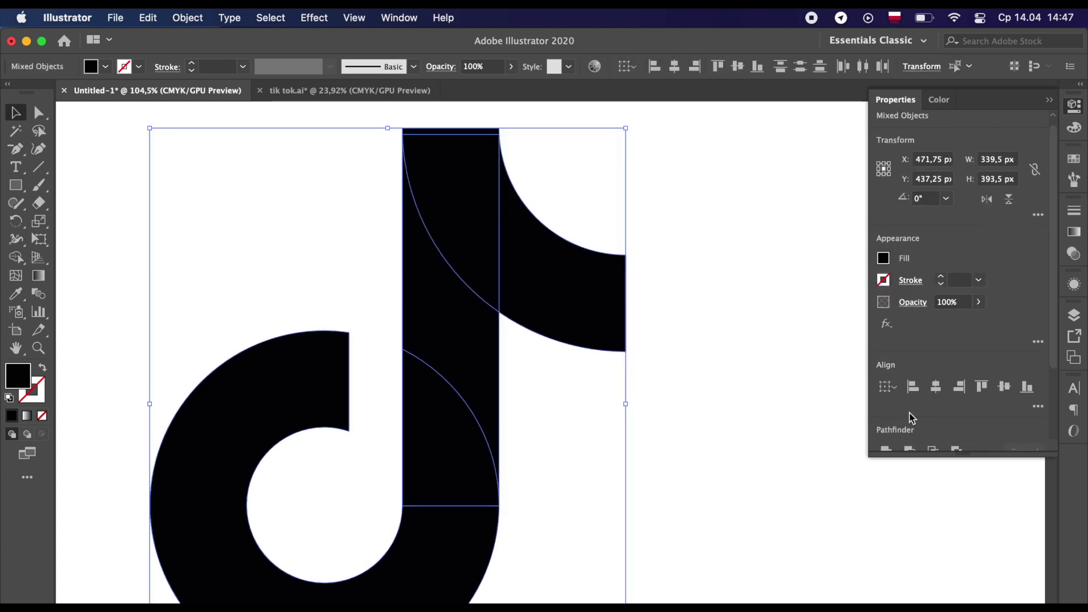
{"action": "scroll", "coordinate": [912, 419], "scroll_direction": "down", "scroll_amount": 3}
{"action": "left_click", "coordinate": [886, 346]}
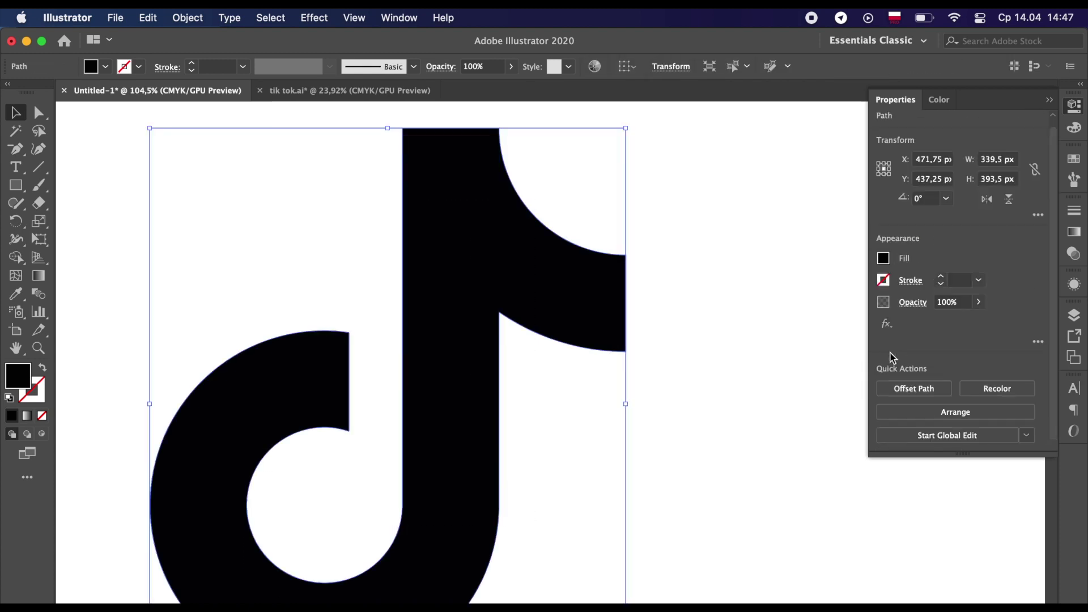
{"action": "left_click", "coordinate": [768, 374]}
{"action": "left_click_drag", "start_coordinate": [16, 185], "coordinate": [48, 195]}
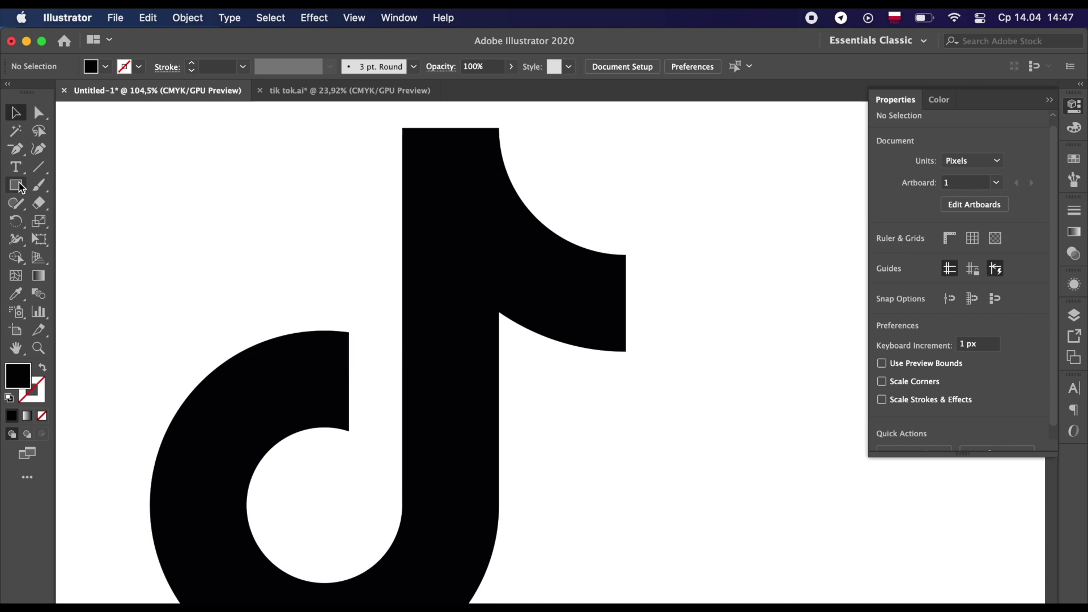
- Create a 19×19 px square filled with a magenta-red colour
{"action": "left_click", "coordinate": [279, 264]}
{"action": "type", "text": "19"}
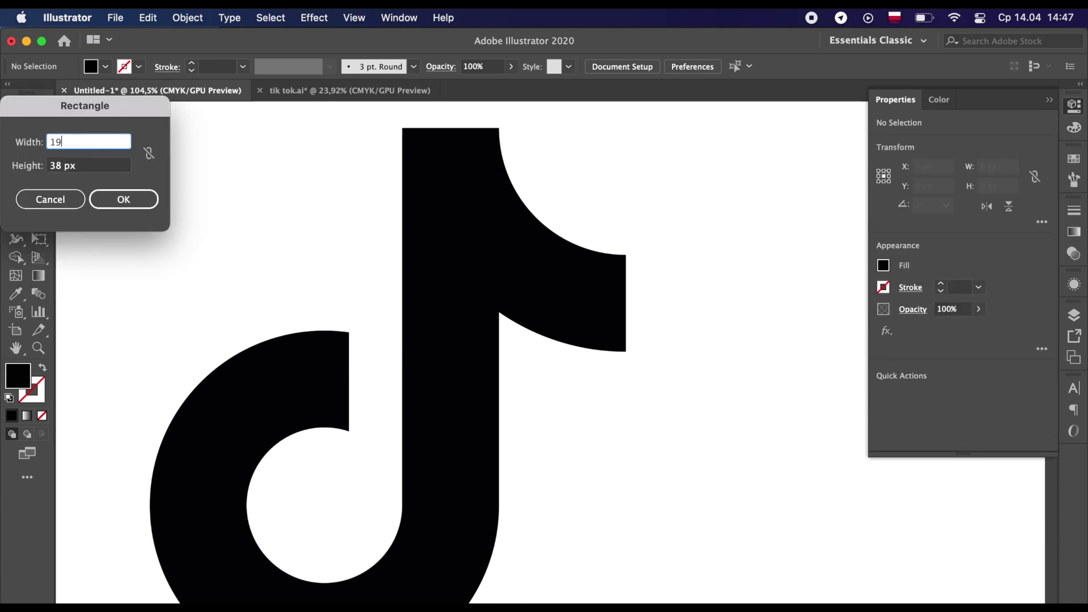
{"action": "key", "text": "Tab"}
{"action": "type", "text": "19"}
{"action": "left_click", "coordinate": [123, 199]}
{"action": "key", "text": "v"}
{"action": "double_click", "coordinate": [23, 374]}
{"action": "left_click_drag", "start_coordinate": [225, 182], "coordinate": [226, 158]}
{"action": "left_click", "coordinate": [194, 160]}
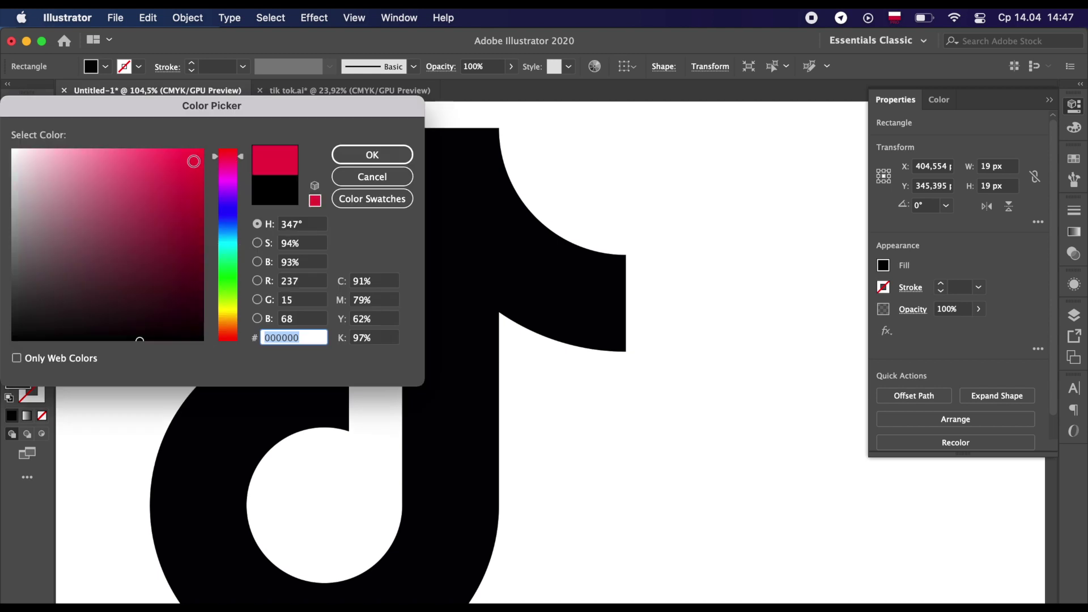
{"action": "left_click", "coordinate": [374, 153]}
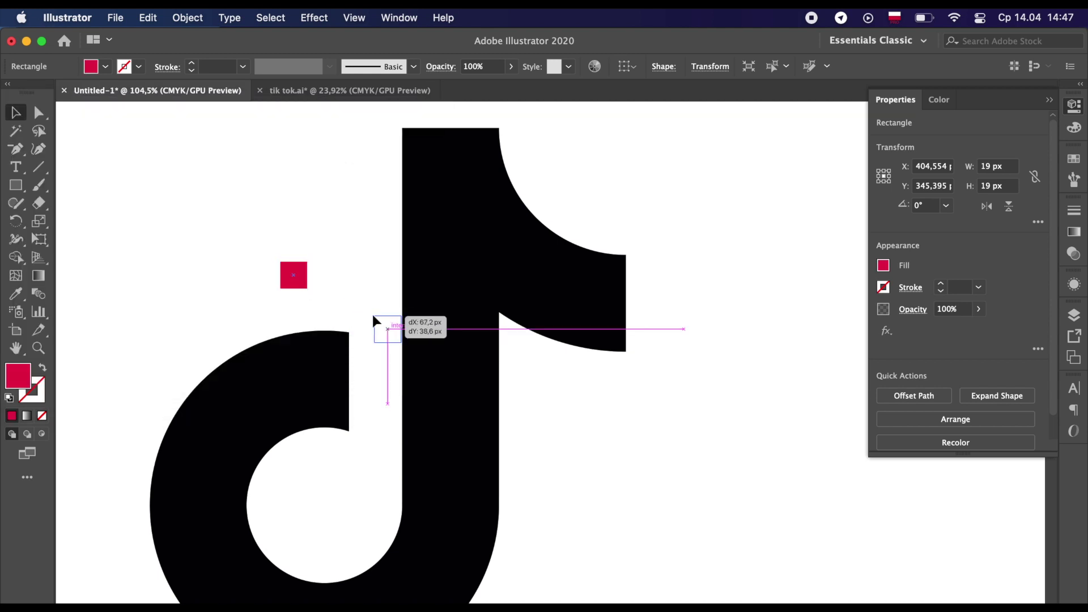
- Place the red square flush against the left edge of the note's stem
{"action": "left_click_drag", "start_coordinate": [360, 314], "coordinate": [379, 316]}
{"action": "scroll", "coordinate": [376, 365], "scroll_direction": "up", "scroll_amount": 3}
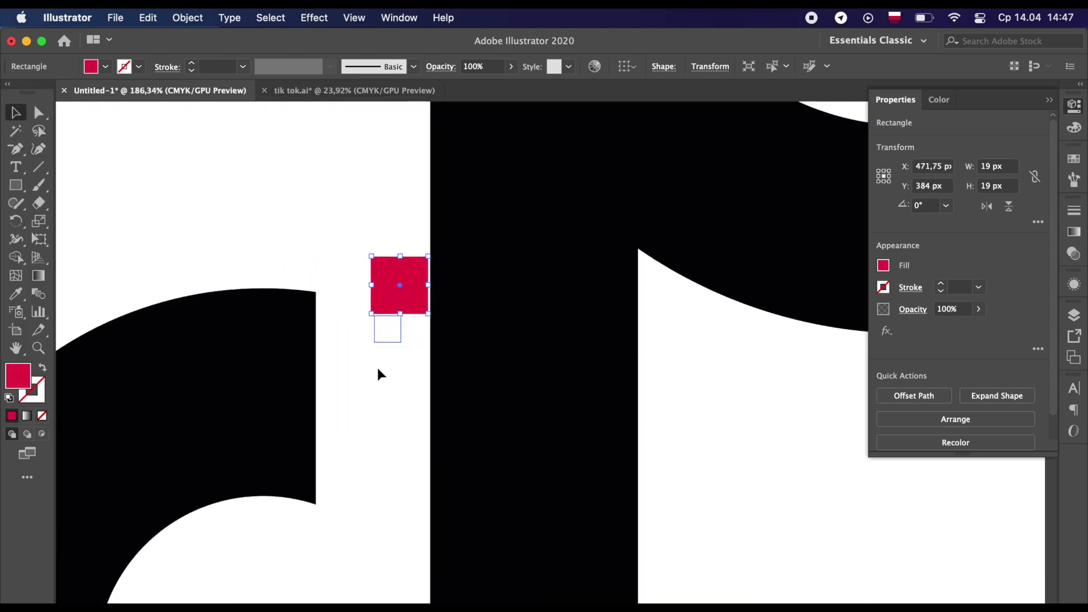
{"action": "scroll", "coordinate": [382, 355], "scroll_direction": "up", "scroll_amount": 5}
{"action": "left_click_drag", "start_coordinate": [471, 179], "coordinate": [475, 181]}
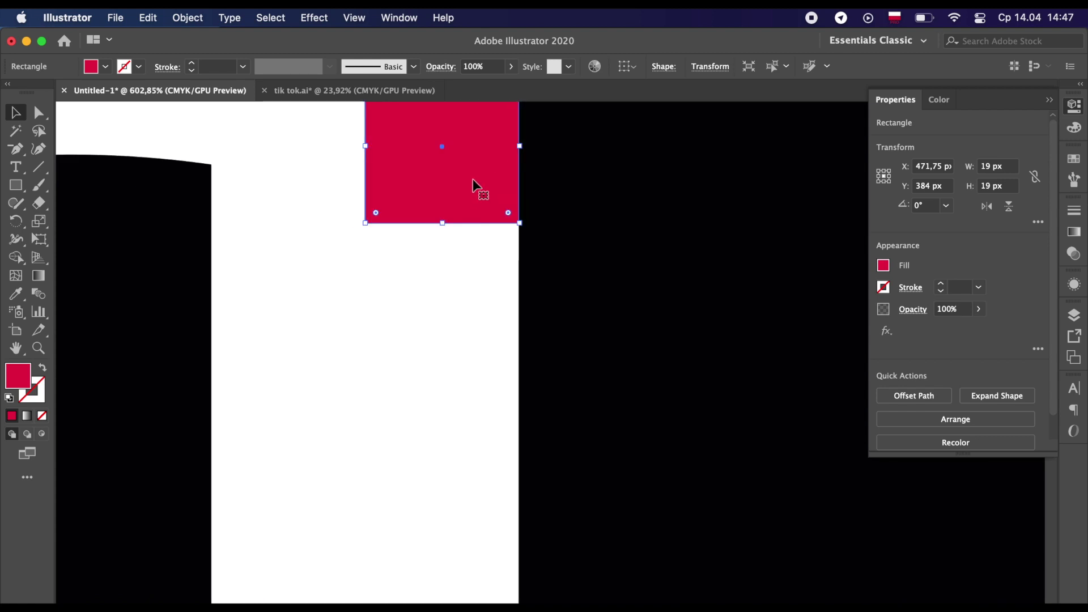
{"action": "left_click", "coordinate": [442, 379]}
{"action": "scroll", "coordinate": [442, 379], "scroll_direction": "down", "scroll_amount": 2}
{"action": "scroll", "coordinate": [441, 379], "scroll_direction": "down", "scroll_amount": 2}
{"action": "scroll", "coordinate": [442, 379], "scroll_direction": "down", "scroll_amount": 4}
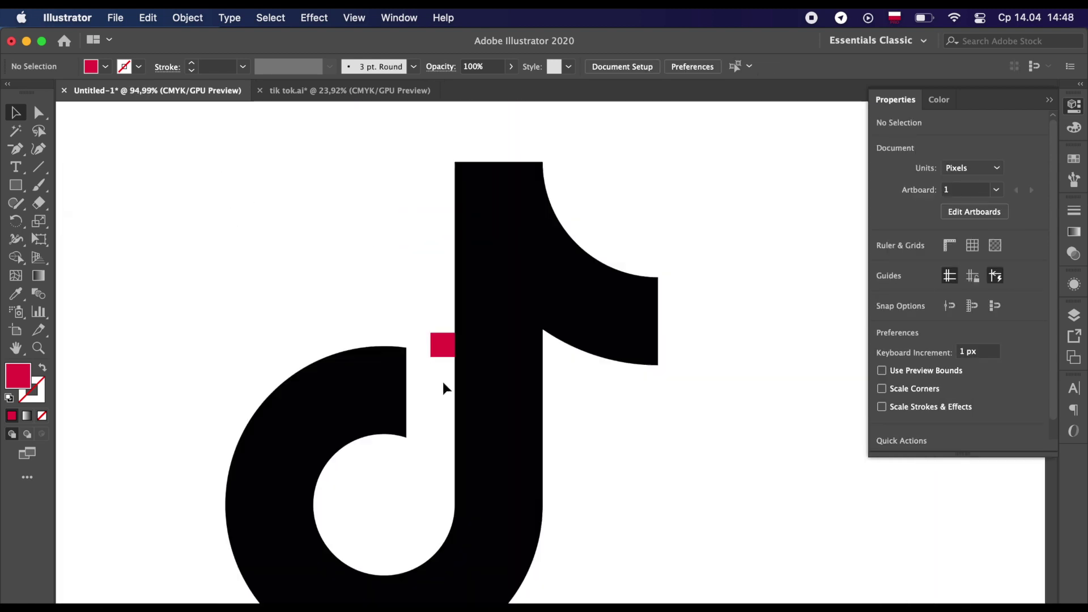
{"action": "left_click", "coordinate": [494, 441]}
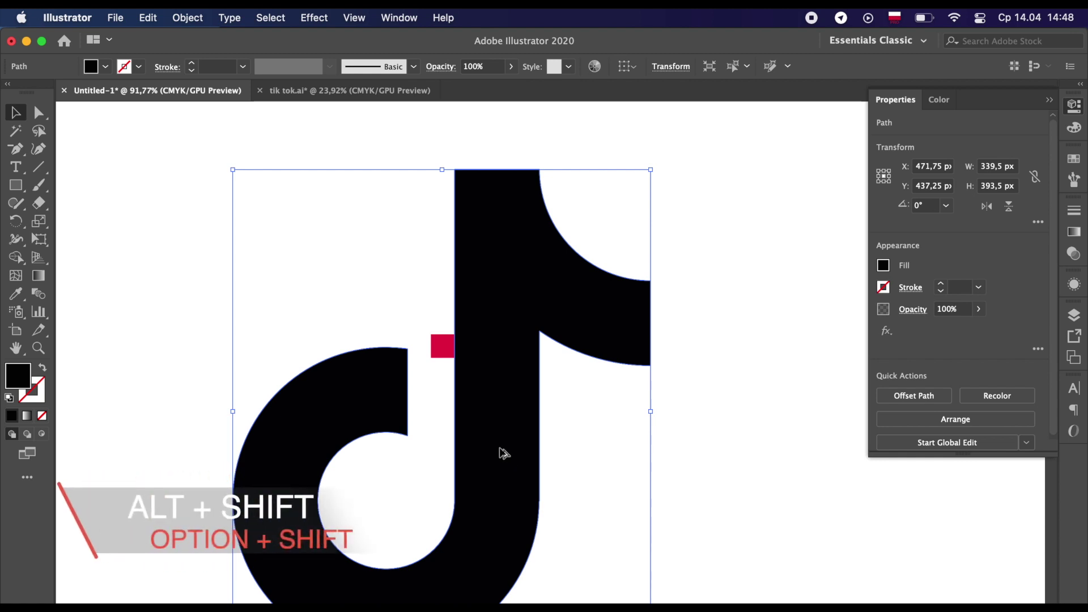
- Duplicate the note offset up-left against the square, then delete the red square
{"action": "left_click_drag", "start_coordinate": [503, 455], "coordinate": [476, 436]}
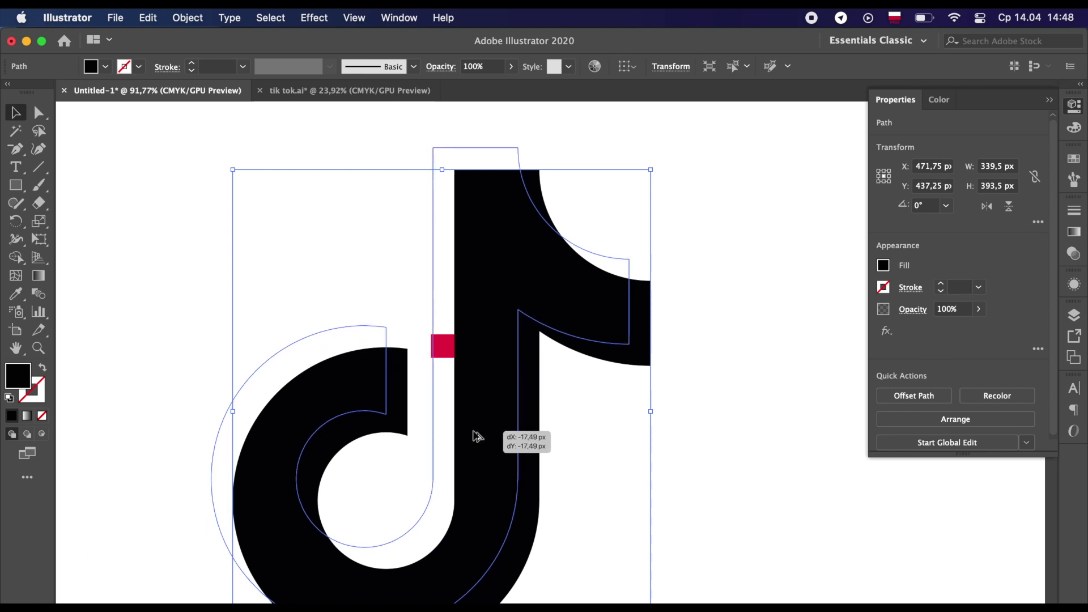
{"action": "left_click_drag", "start_coordinate": [476, 436], "coordinate": [475, 437]}
{"action": "left_click", "coordinate": [445, 350]}
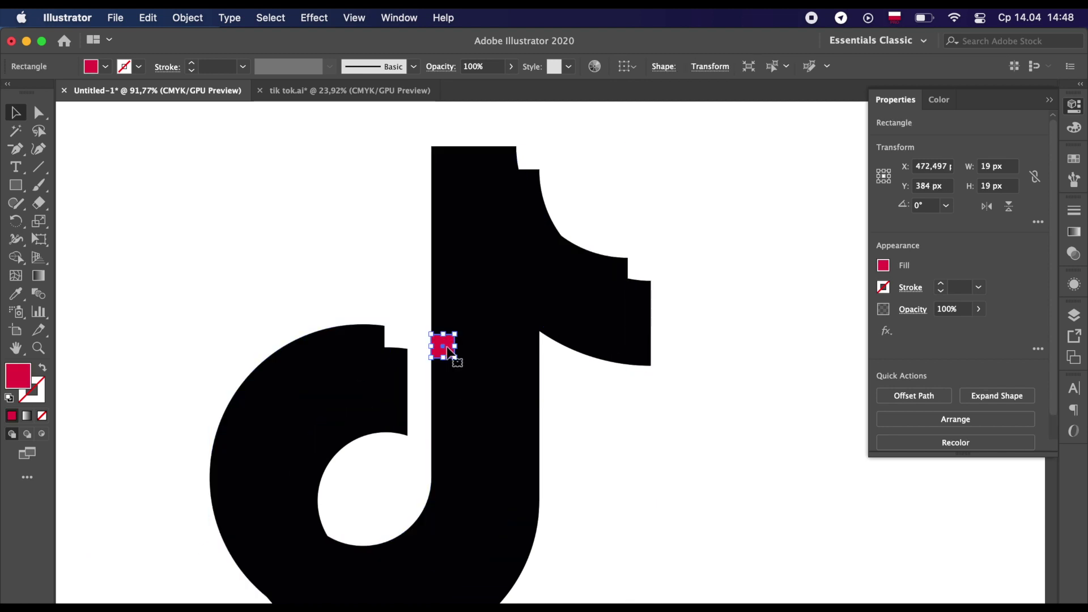
{"action": "key", "text": "BackSpace"}
{"action": "left_click", "coordinate": [446, 350]}
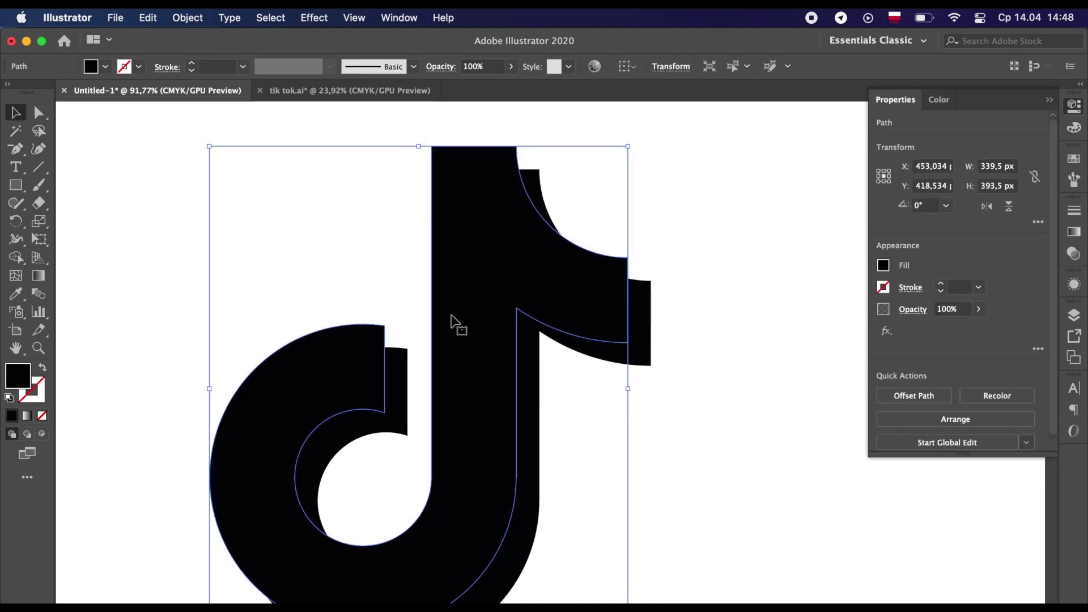
{"action": "double_click", "coordinate": [25, 378]}
{"action": "type", "text": "3ebac6"}
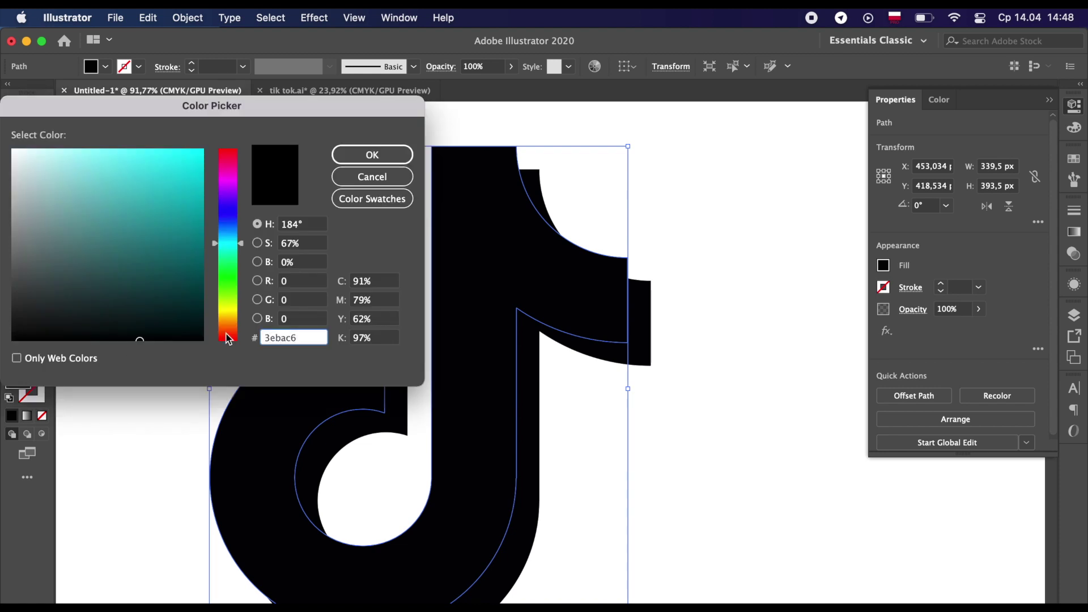
- Fill the front note teal #3ebac6 and the back note red
{"action": "left_click", "coordinate": [371, 155]}
{"action": "left_click", "coordinate": [589, 356]}
{"action": "double_click", "coordinate": [17, 380]}
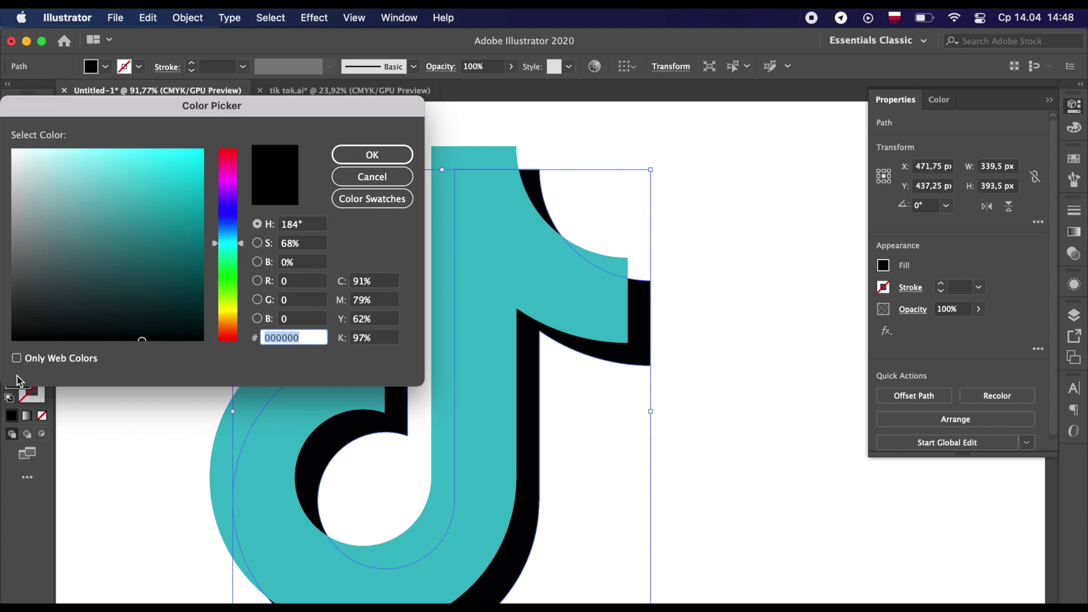
{"action": "key", "text": "Return"}
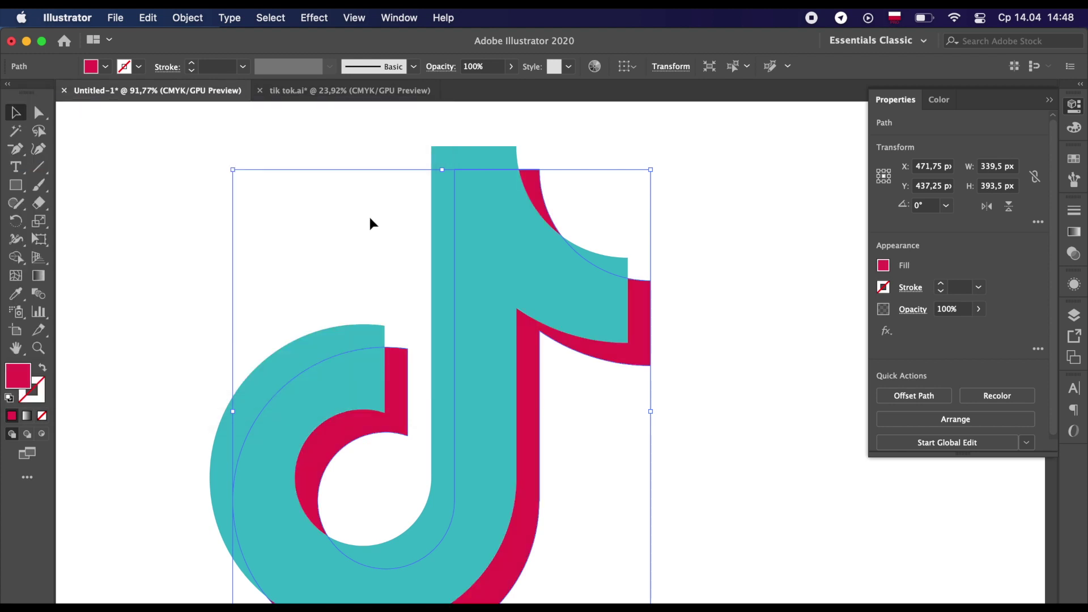
{"action": "left_click", "coordinate": [369, 214]}
- Set the teal note's blend mode to Difference and shift the logo left
{"action": "scroll", "coordinate": [368, 213], "scroll_direction": "down", "scroll_amount": 2}
{"action": "left_click", "coordinate": [437, 212]}
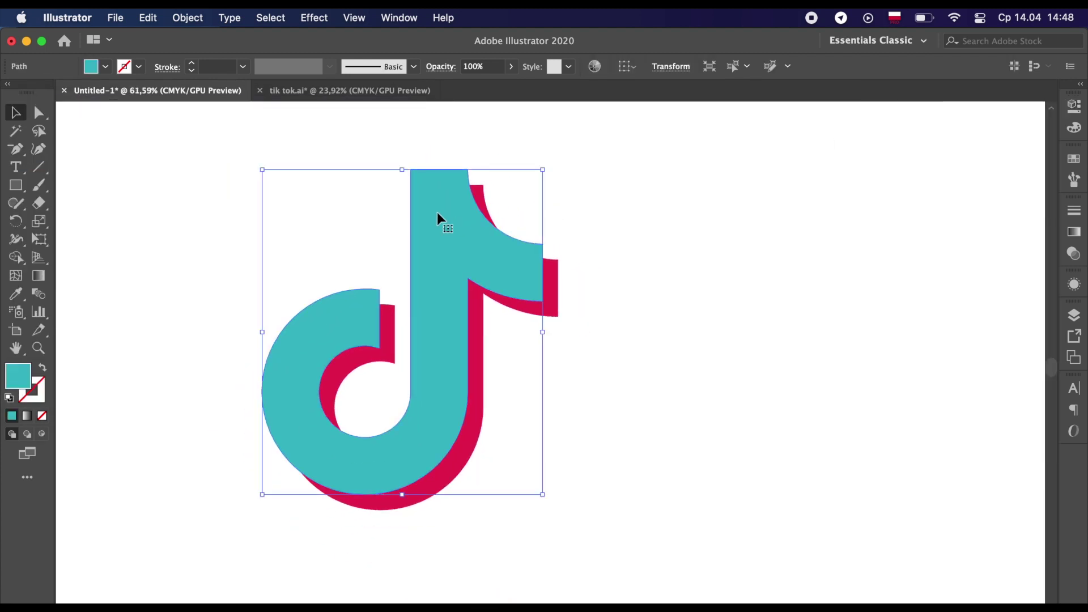
{"action": "left_click", "coordinate": [1074, 254]}
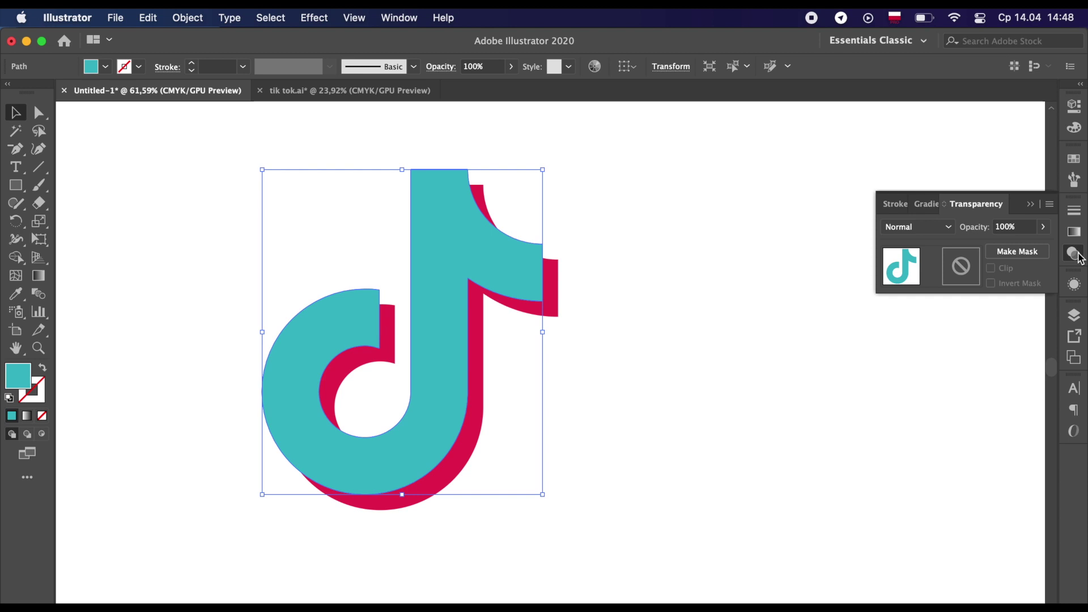
{"action": "left_click", "coordinate": [949, 227]}
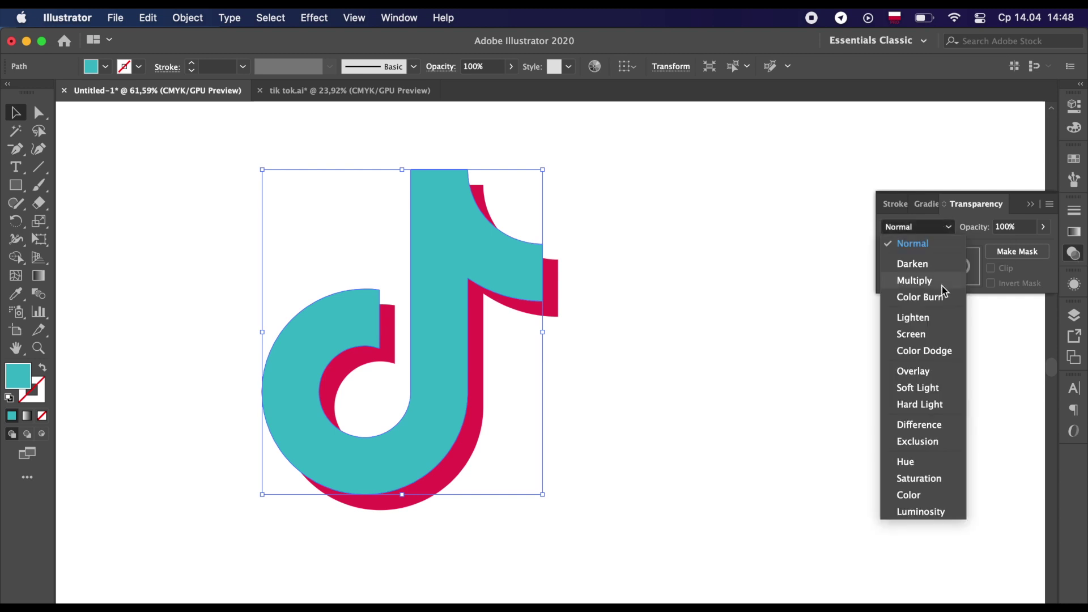
{"action": "left_click", "coordinate": [932, 426]}
{"action": "left_click", "coordinate": [1029, 205]}
{"action": "key", "text": "super+0"}
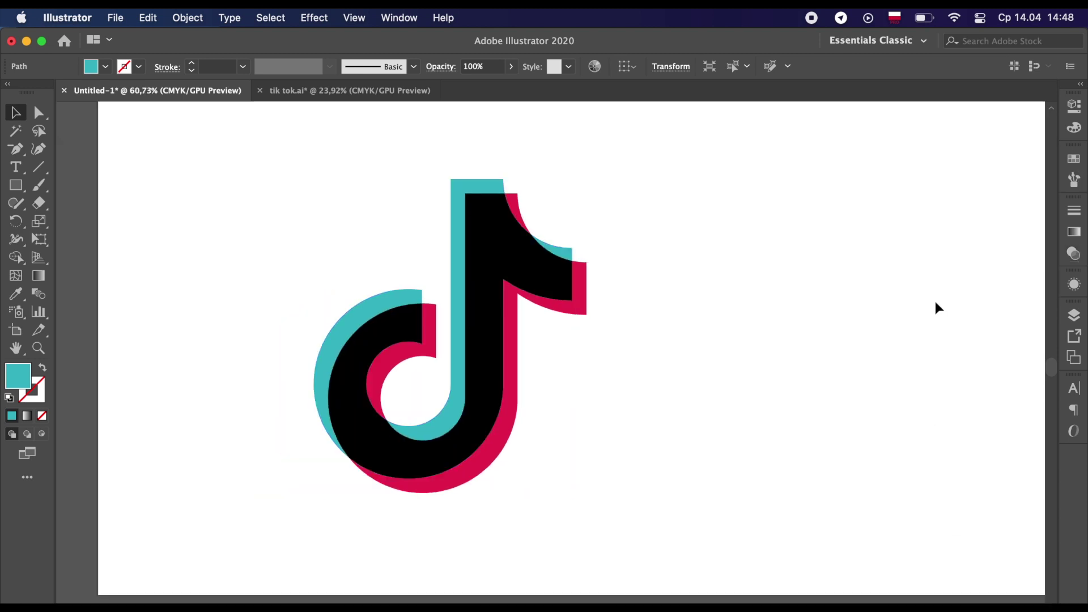
{"action": "left_click", "coordinate": [512, 492]}
{"action": "left_click_drag", "start_coordinate": [426, 359], "coordinate": [321, 359]}
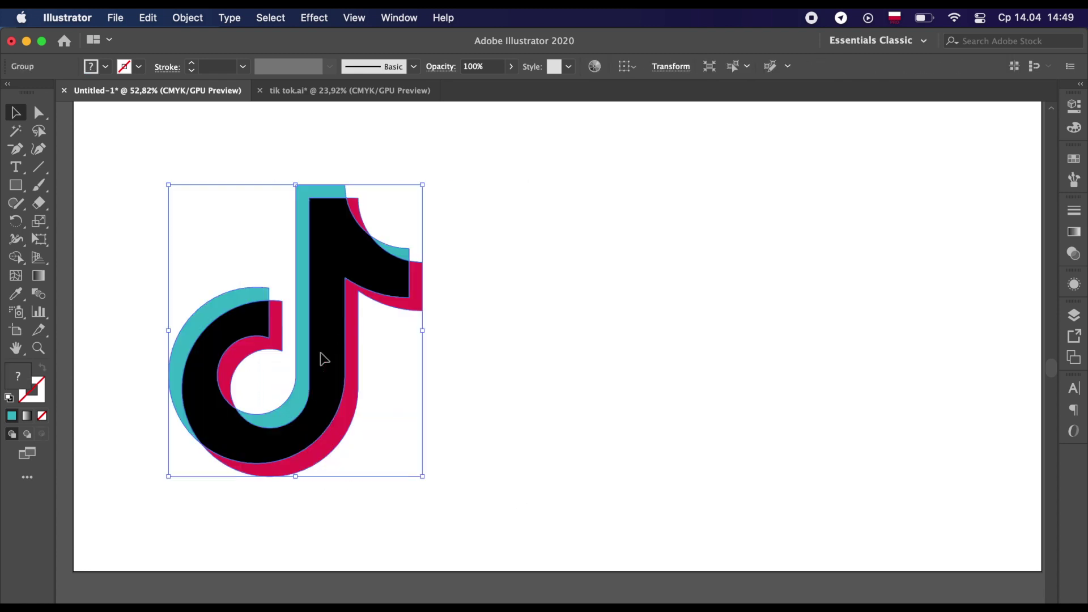
- Type the word 'TikTok' to the right of the logo
{"action": "key", "text": "t"}
{"action": "left_click", "coordinate": [473, 389]}
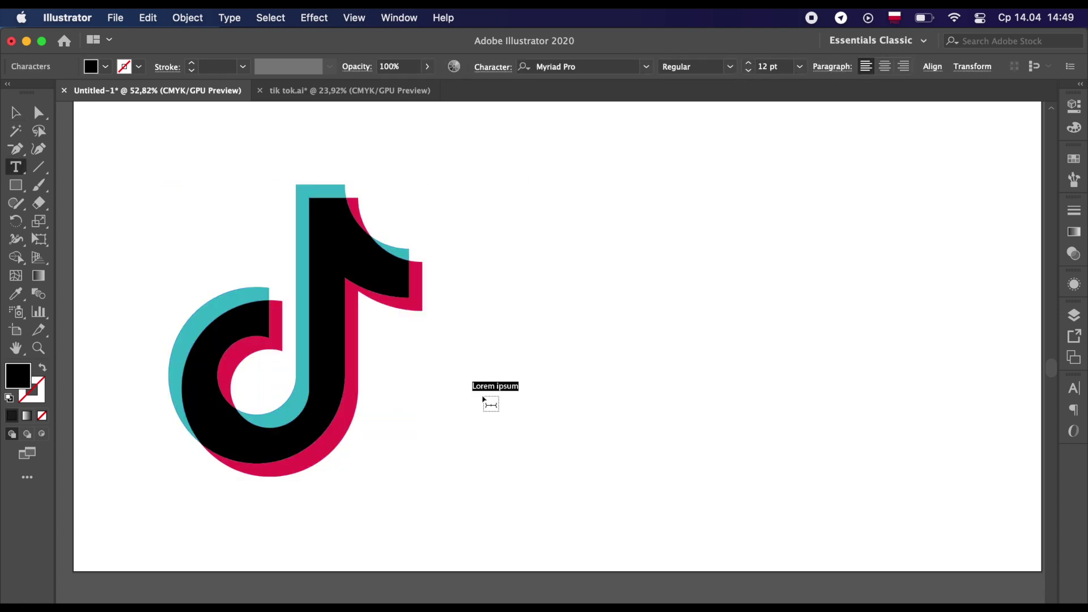
{"action": "type", "text": "Tikok"}
{"action": "key", "text": "Escape"}
- Set the TikTok text to Futura Maxi CG Bold at 280 pt
{"action": "left_click", "coordinate": [1074, 388]}
{"action": "left_click", "coordinate": [963, 404]}
{"action": "type", "text": "fu"}
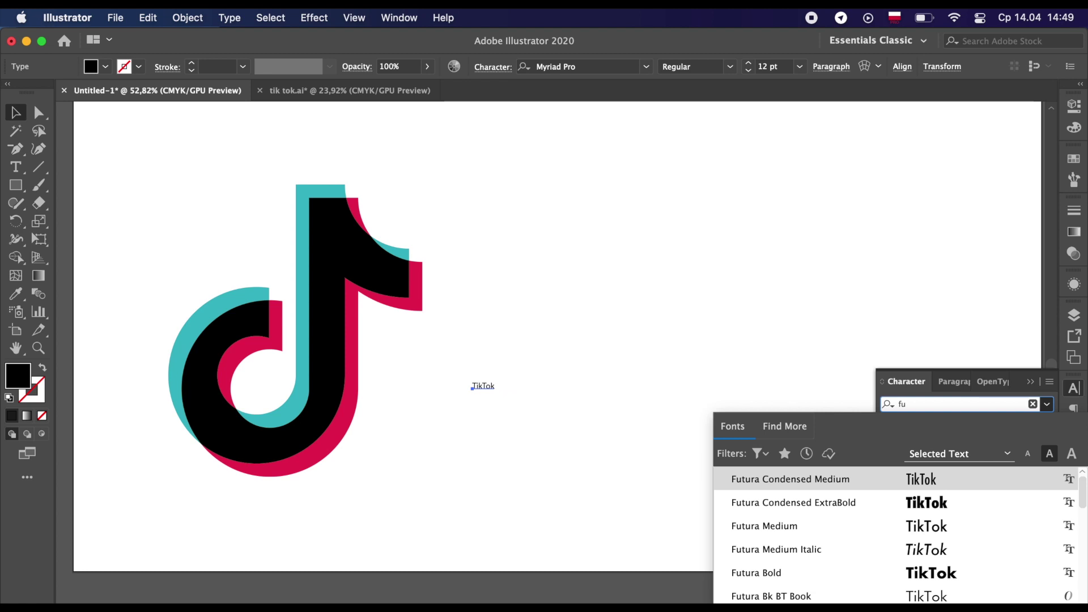
{"action": "scroll", "coordinate": [896, 543], "scroll_direction": "down", "scroll_amount": 4}
{"action": "scroll", "coordinate": [835, 550], "scroll_direction": "down", "scroll_amount": 1}
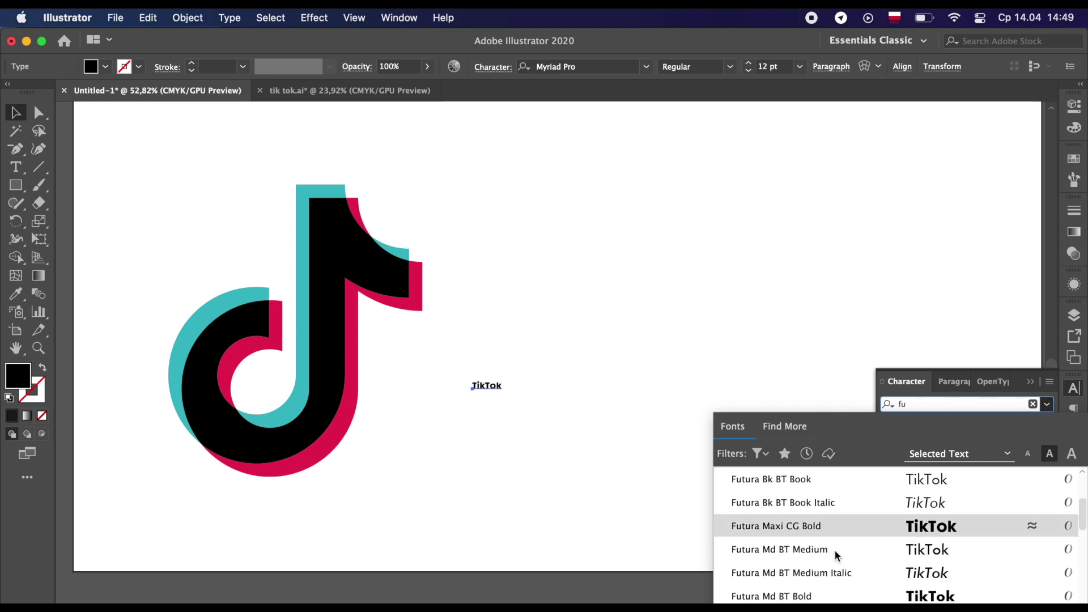
{"action": "key", "text": "Return"}
{"action": "left_click", "coordinate": [926, 449]}
{"action": "type", "text": "2"}
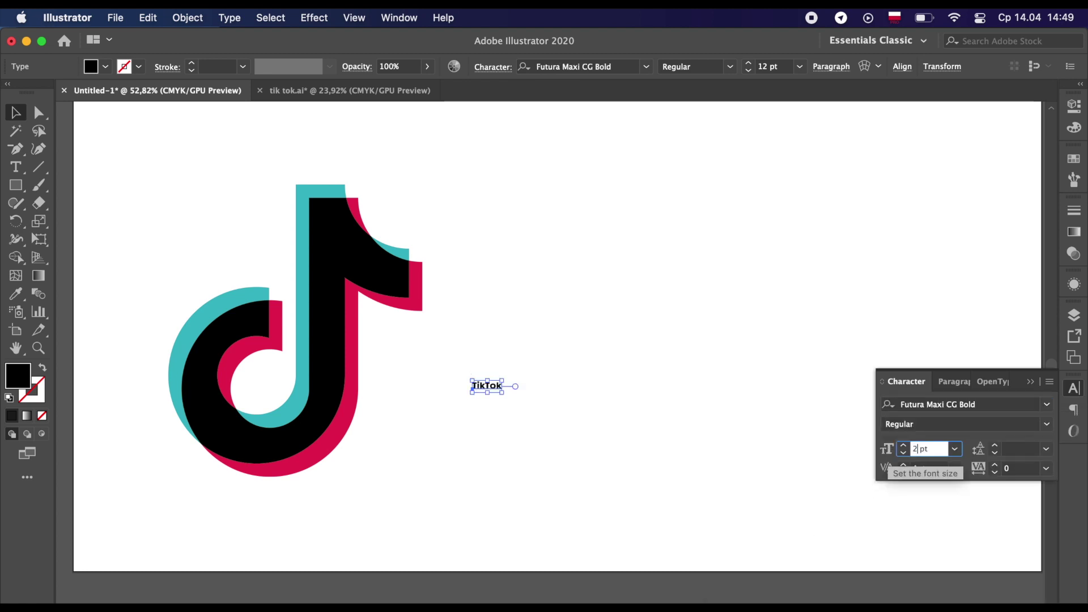
{"action": "key", "text": "Return"}
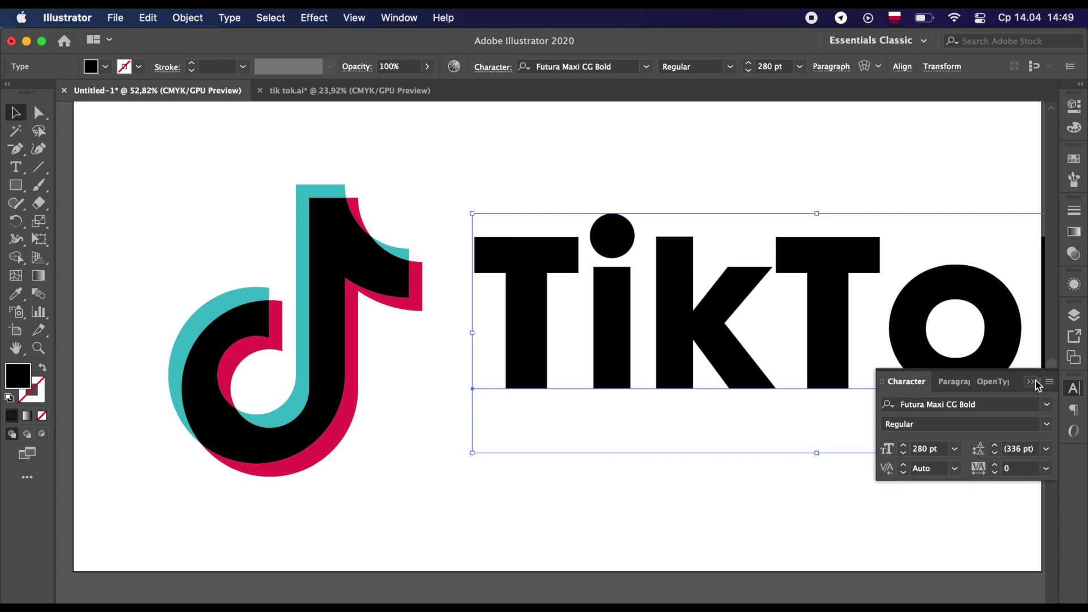
- Move the TikTok text down to sit beside the note
{"action": "left_click", "coordinate": [1033, 381]}
{"action": "key", "text": "cmd+0"}
{"action": "left_click_drag", "start_coordinate": [457, 316], "coordinate": [454, 349]}
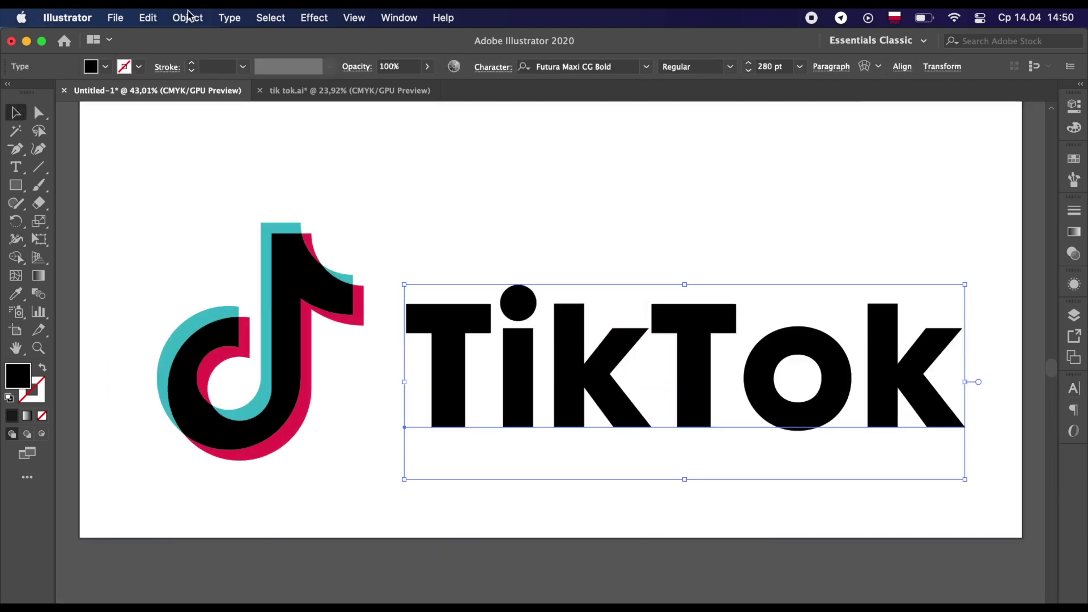
- Expand the TikTok text into outlines and ungroup the letters
{"action": "left_click", "coordinate": [188, 17]}
{"action": "left_click", "coordinate": [195, 208]}
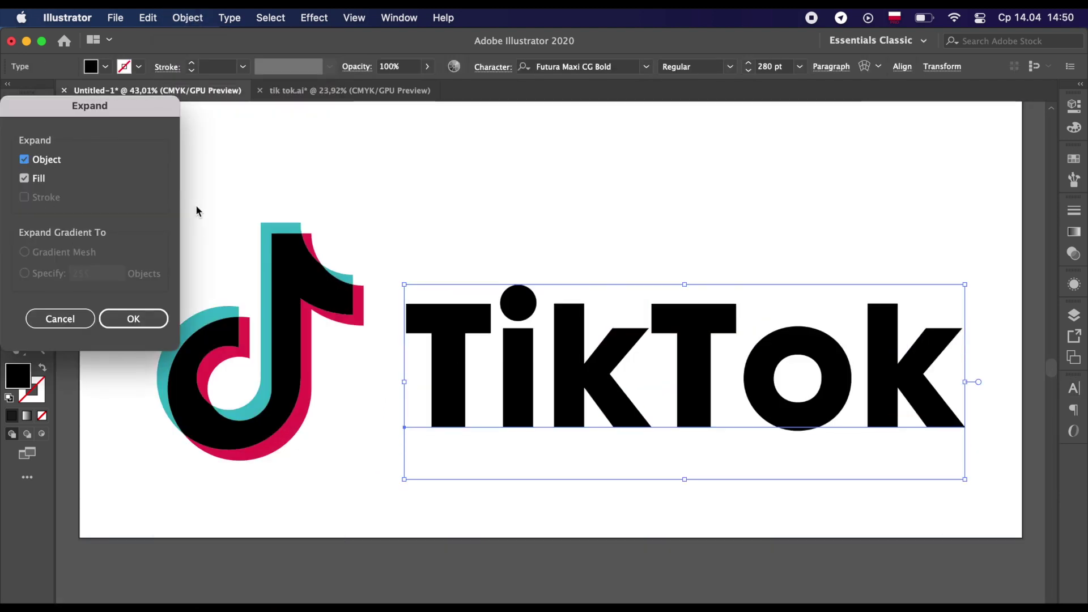
{"action": "left_click", "coordinate": [133, 319]}
{"action": "key", "text": "super+shift+g"}
- Resize the i's dot to 53 px wide
{"action": "left_click", "coordinate": [518, 297]}
{"action": "left_click", "coordinate": [548, 259]}
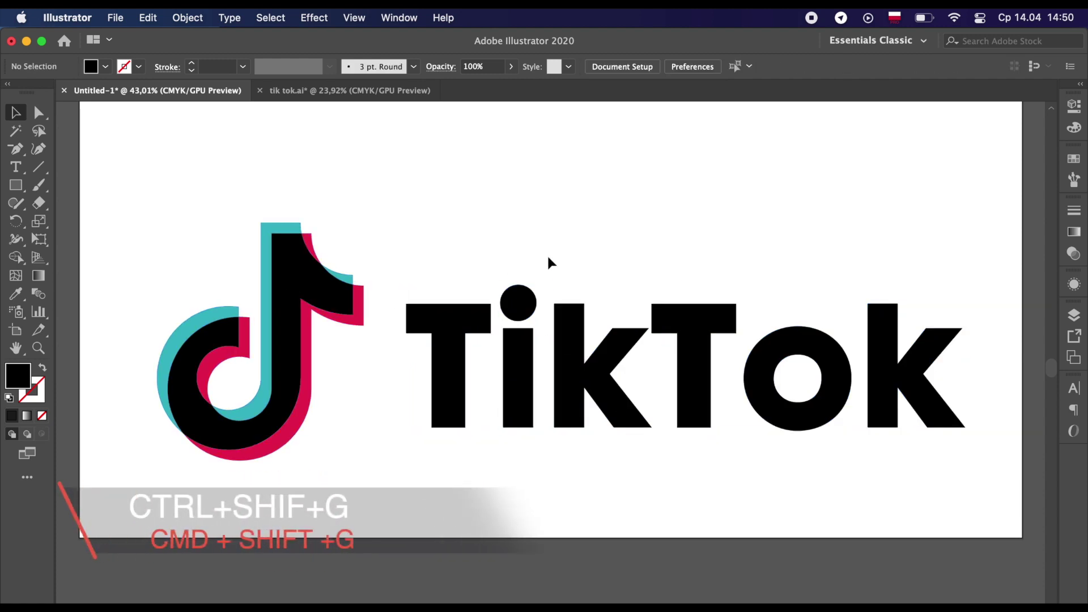
{"action": "left_click", "coordinate": [527, 304]}
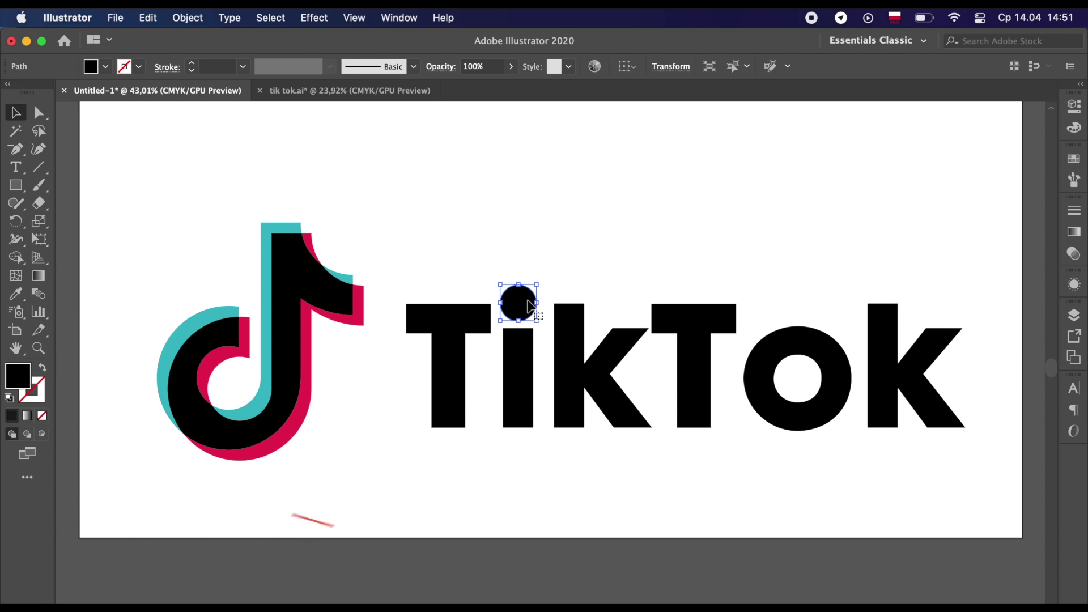
{"action": "left_click", "coordinate": [1072, 108]}
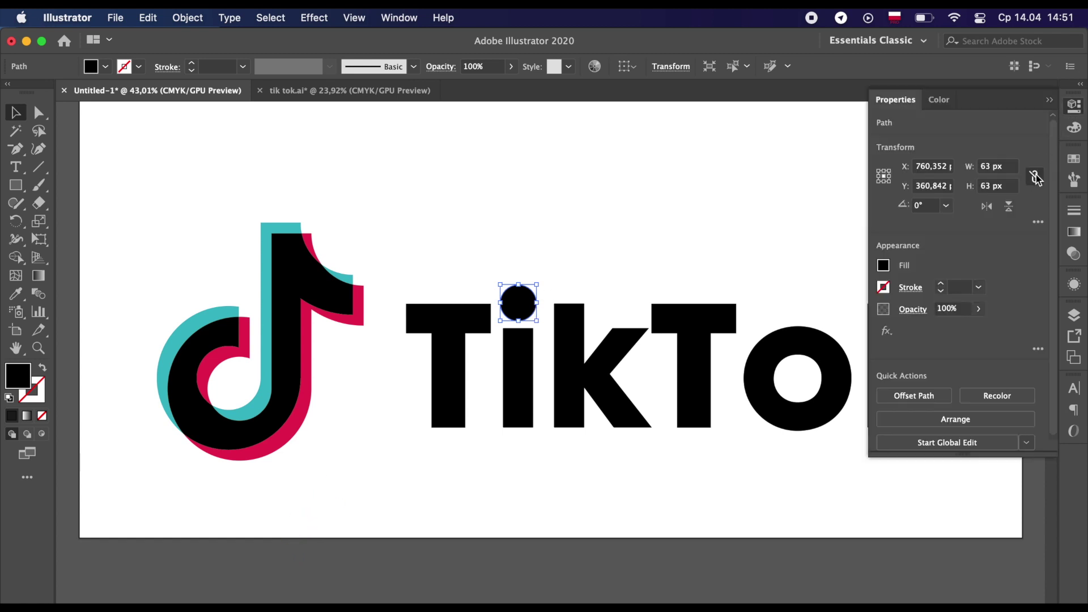
{"action": "double_click", "coordinate": [990, 168]}
{"action": "type", "text": "53"}
{"action": "key", "text": "Return"}
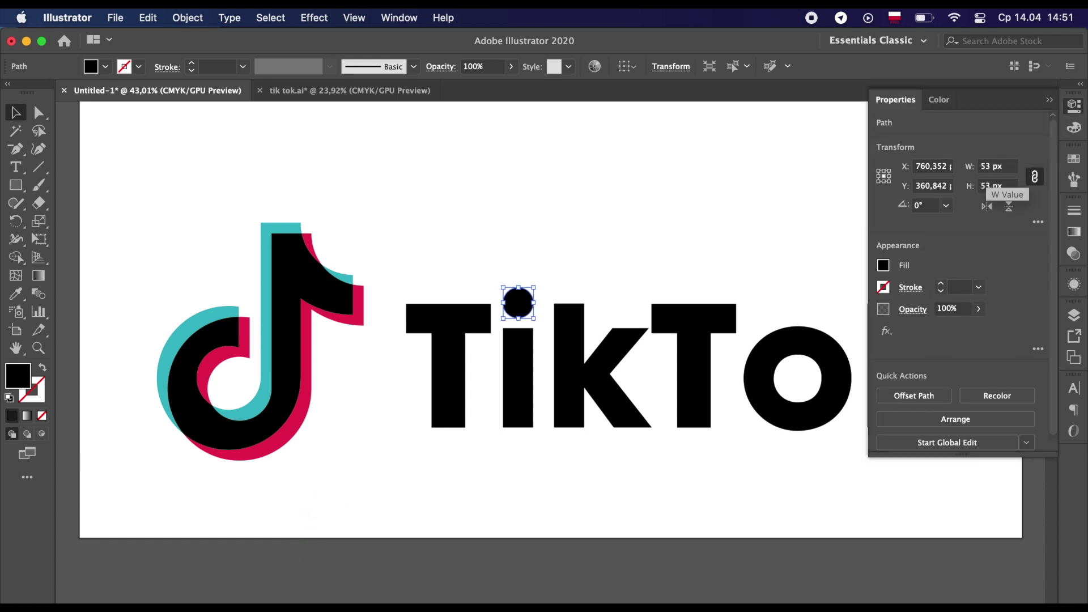
- Top-align the i's dot with the T and shorten the i's stem below it
{"action": "left_click", "coordinate": [477, 328], "text": "shift"}
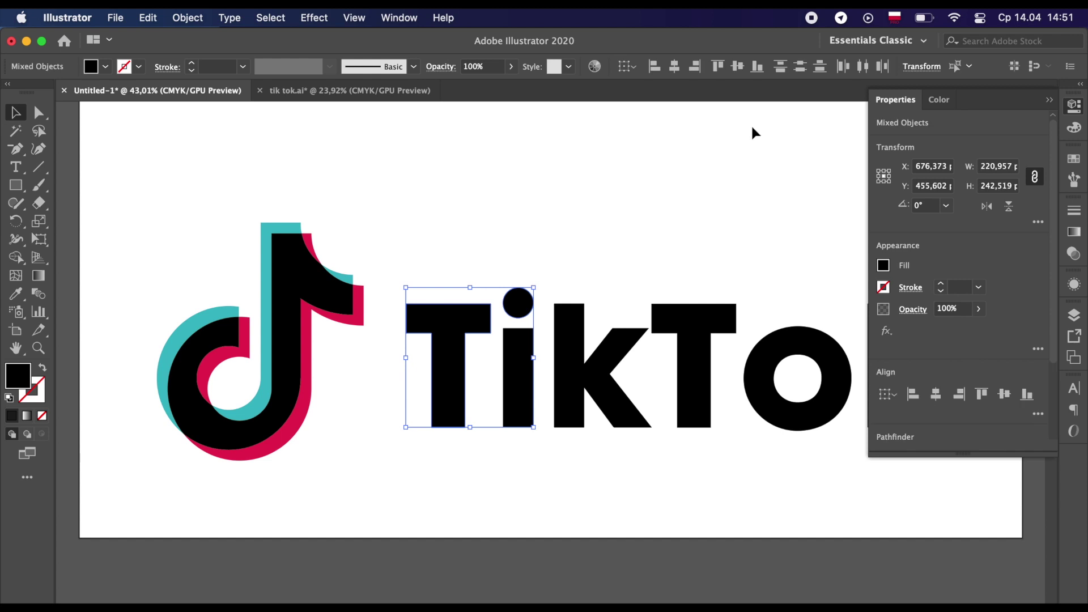
{"action": "left_click", "coordinate": [757, 72]}
{"action": "left_click", "coordinate": [521, 329]}
{"action": "left_click", "coordinate": [520, 338]}
{"action": "left_click_drag", "start_coordinate": [520, 338], "coordinate": [519, 343]}
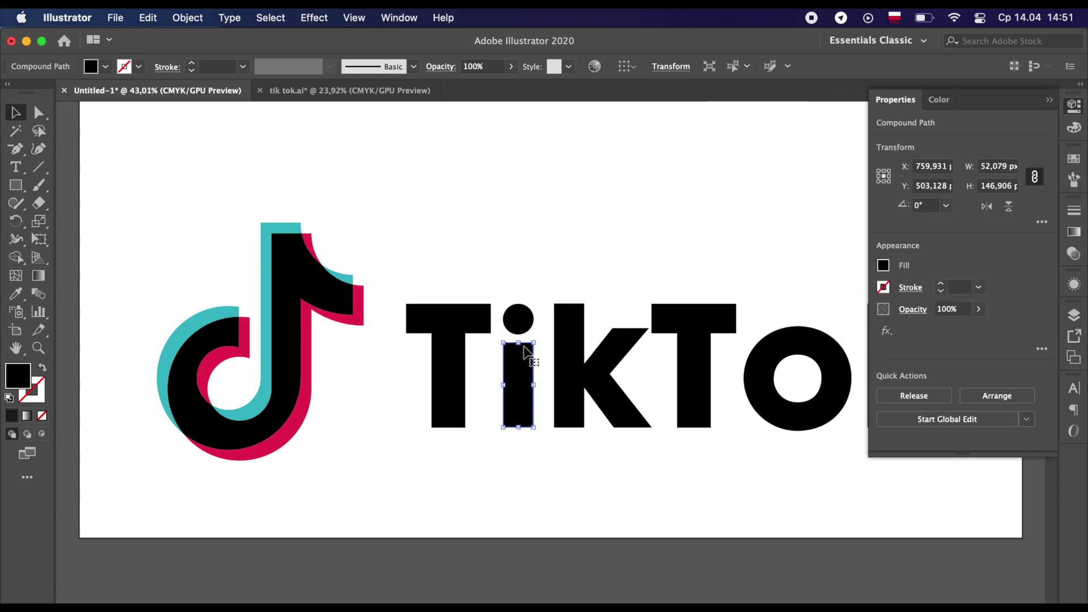
- Nudge the first T's right crossbar-end anchor left to angle the cut
{"action": "left_click", "coordinate": [558, 276]}
{"action": "left_click", "coordinate": [447, 352]}
{"action": "key", "text": "a"}
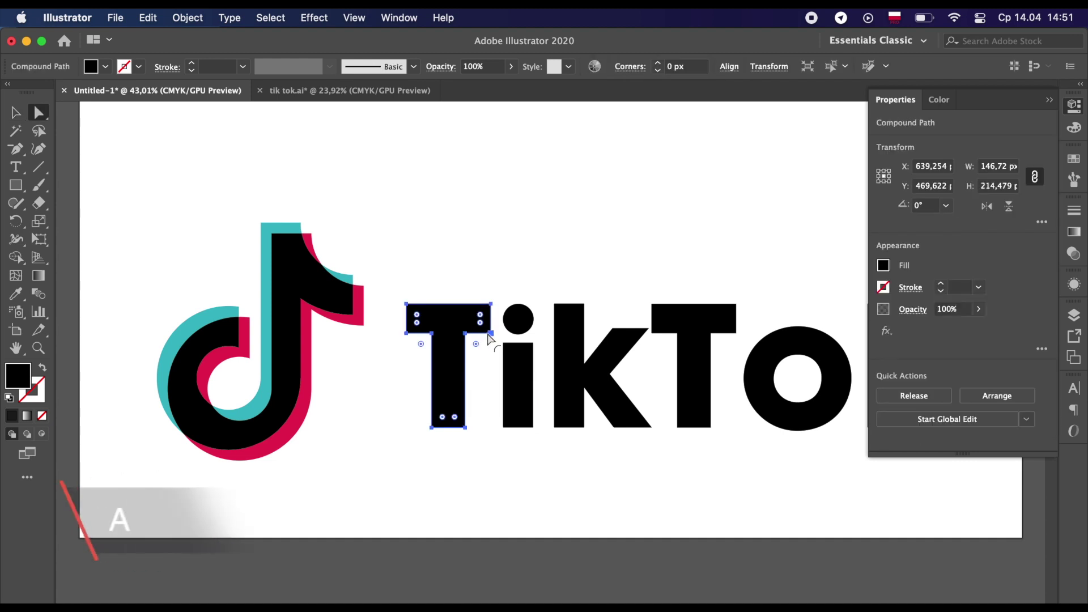
{"action": "left_click", "coordinate": [490, 334]}
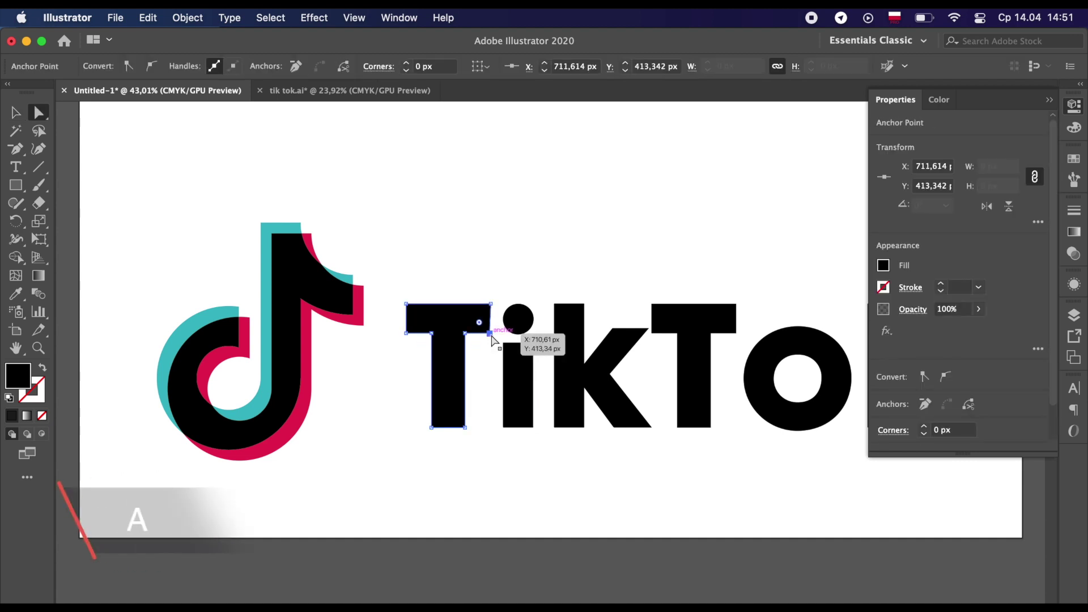
{"action": "key", "text": "Left"}
{"action": "key", "text": "Left"}
{"action": "key", "text": "Left"}
{"action": "key", "text": "Left"}
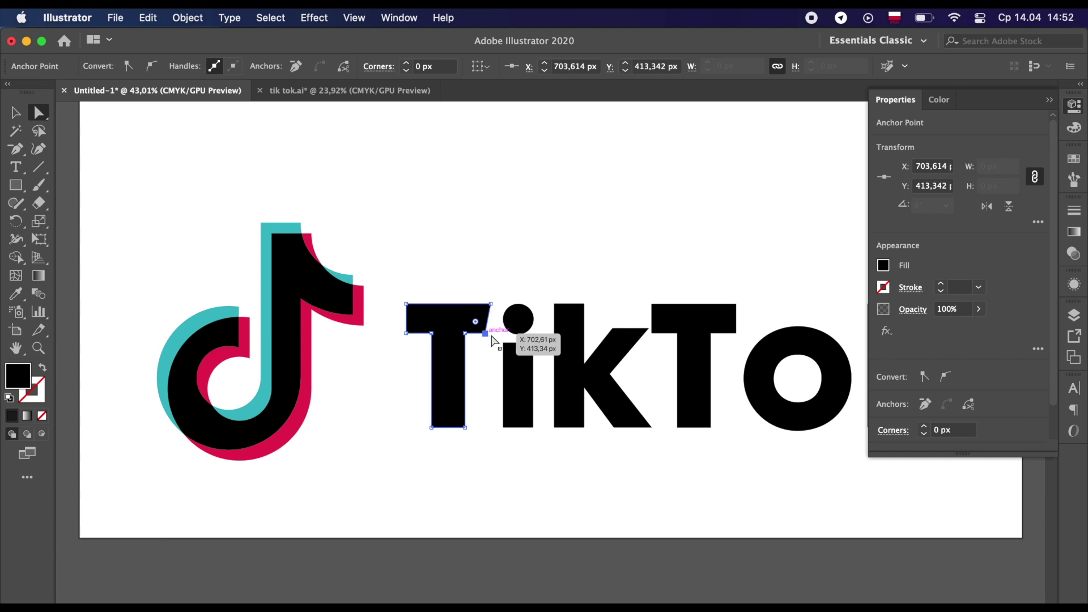
- Extend the T's crossbar end a few pixels right and Alt-drag a copy onto the second T
{"action": "key", "text": "v"}
{"action": "left_click", "coordinate": [482, 332]}
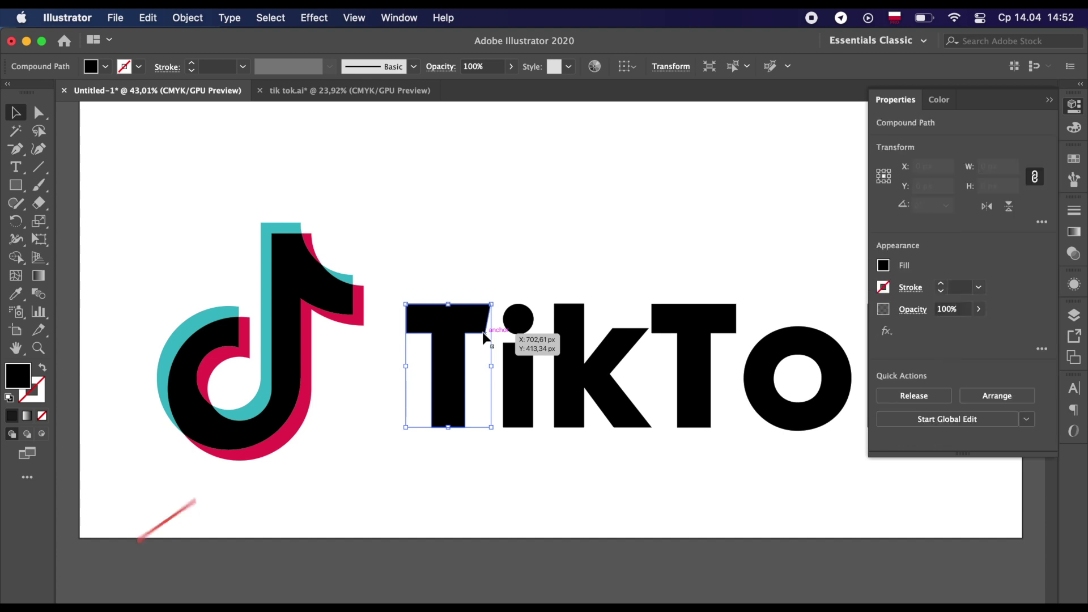
{"action": "key", "text": "a"}
{"action": "left_click", "coordinate": [485, 333]}
{"action": "left_click", "coordinate": [491, 305], "text": "shift"}
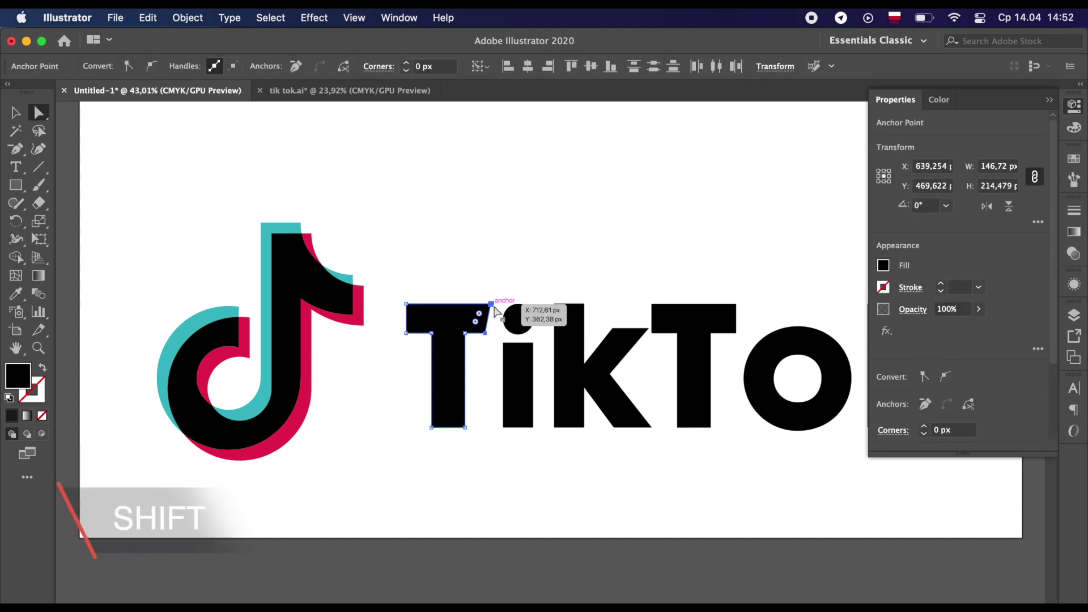
{"action": "left_click_drag", "start_coordinate": [494, 310], "coordinate": [497, 310]}
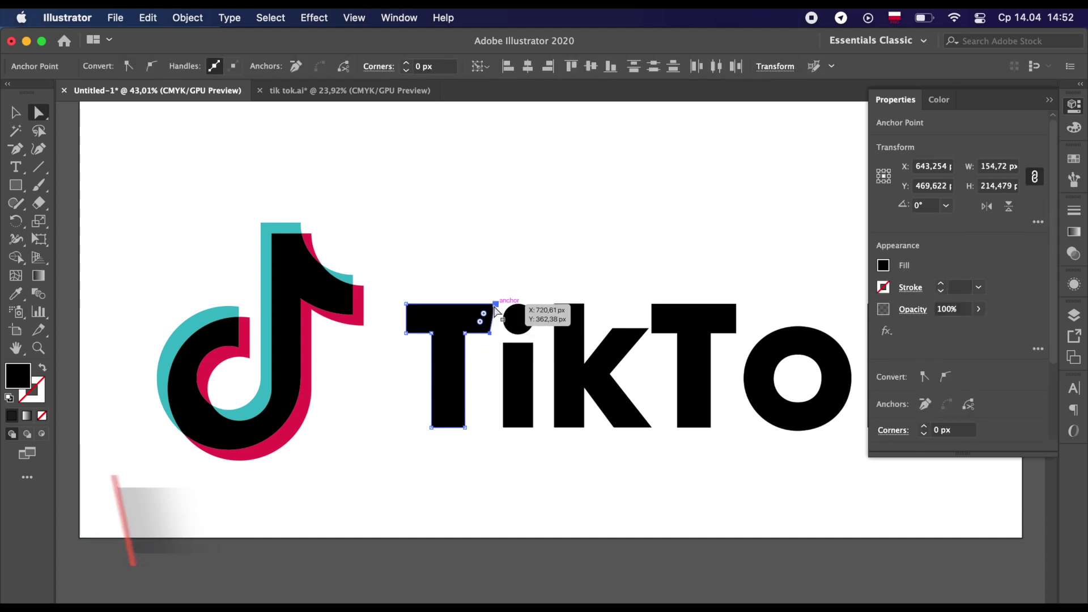
{"action": "key", "text": "v"}
{"action": "left_click_drag", "start_coordinate": [451, 365], "coordinate": [697, 365]}
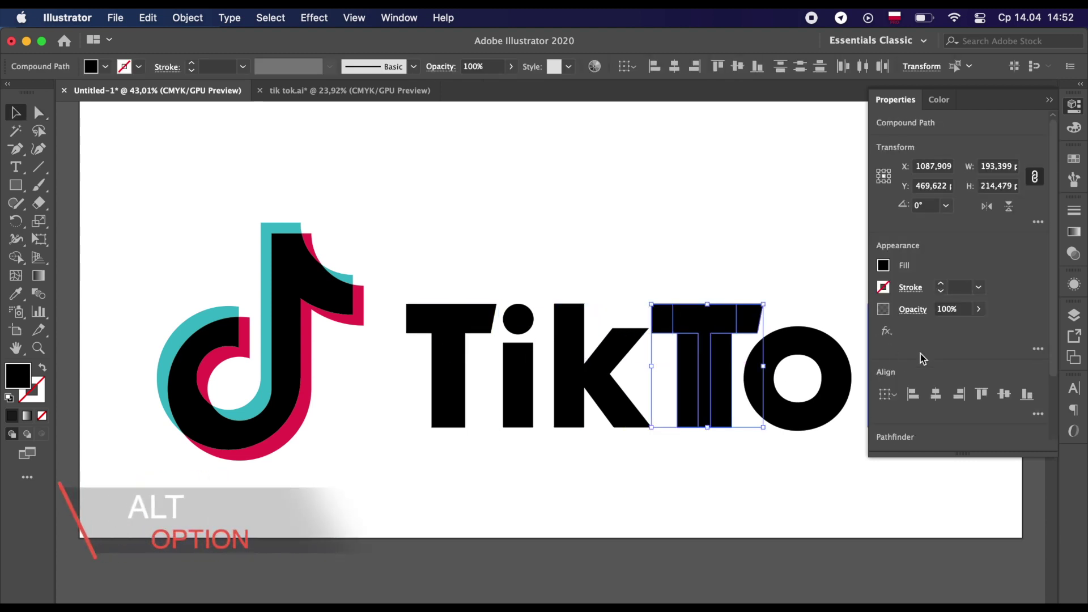
- Left-align the T copy with the second T to replace its shape
{"action": "left_click", "coordinate": [912, 394]}
{"action": "left_click", "coordinate": [742, 323]}
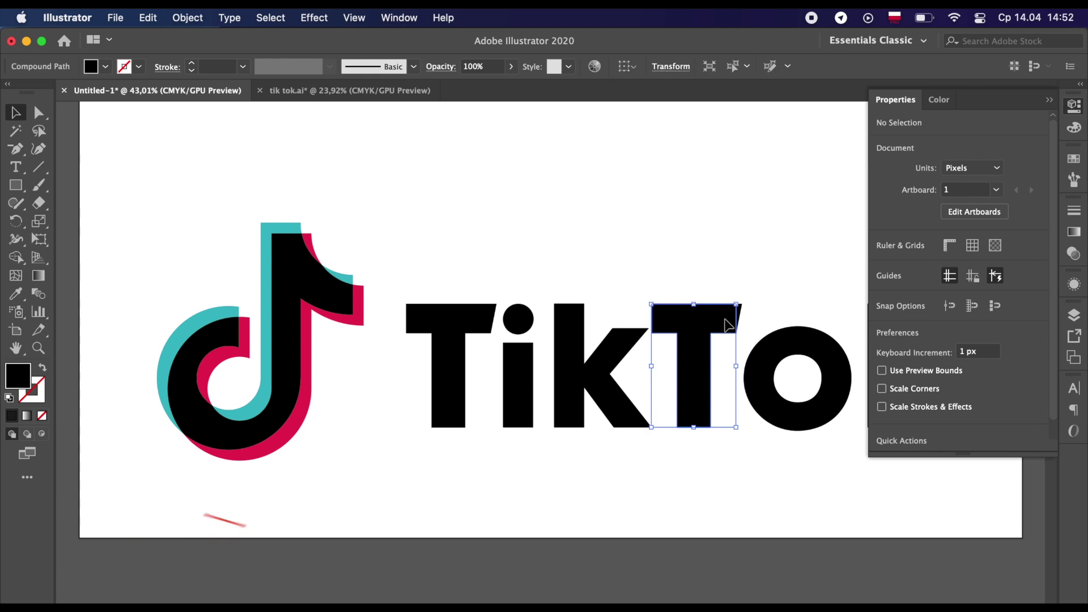
{"action": "left_click", "coordinate": [741, 323]}
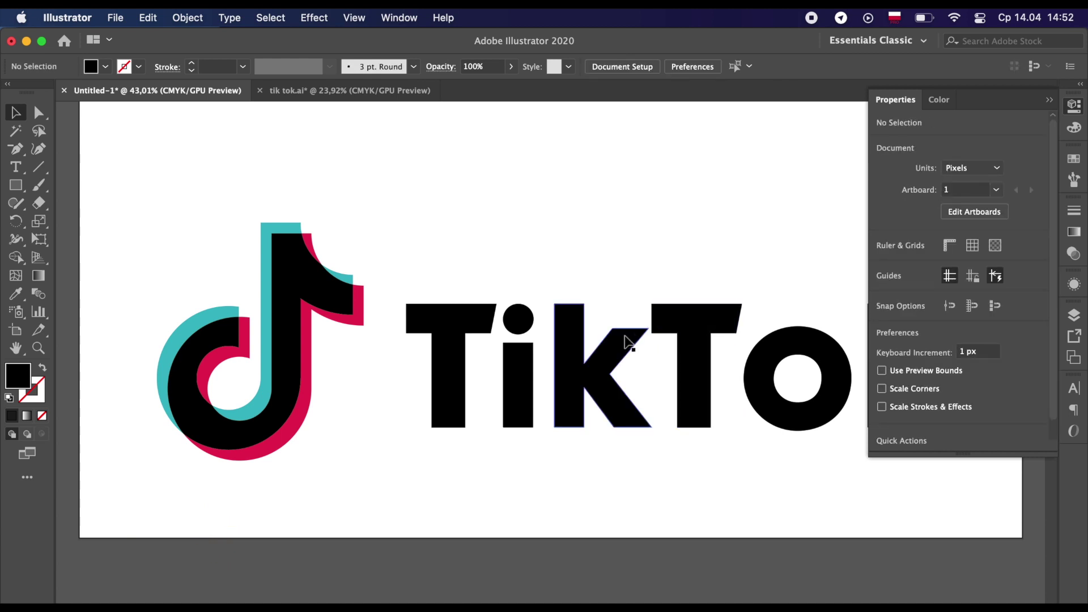
- Square off the K's upper arm with a rectangle and Minus Front, then nudge it left
{"action": "left_click", "coordinate": [15, 185]}
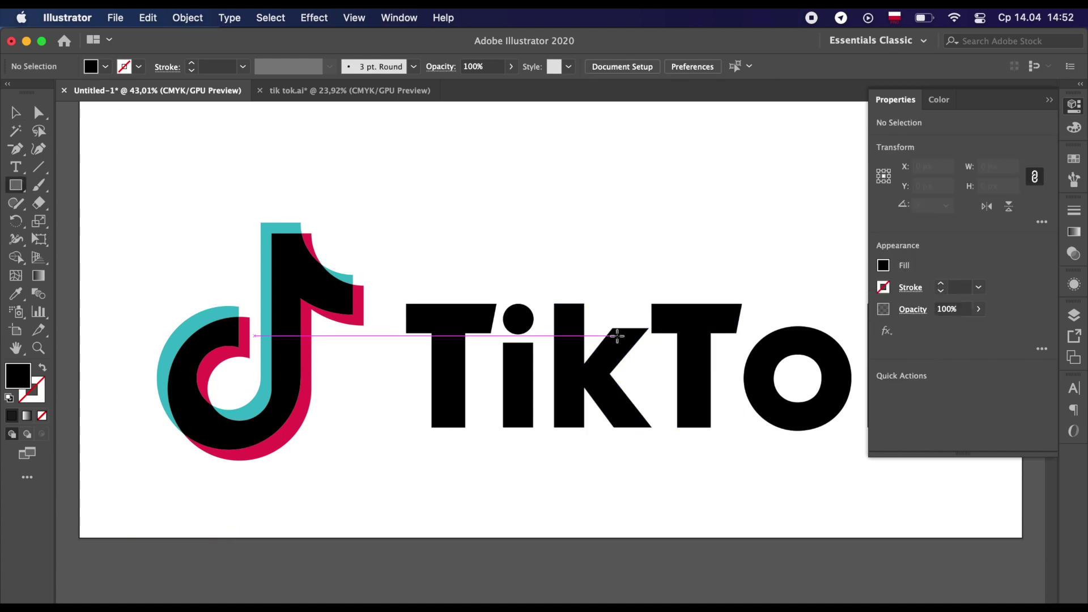
{"action": "left_click_drag", "start_coordinate": [597, 309], "coordinate": [652, 333]}
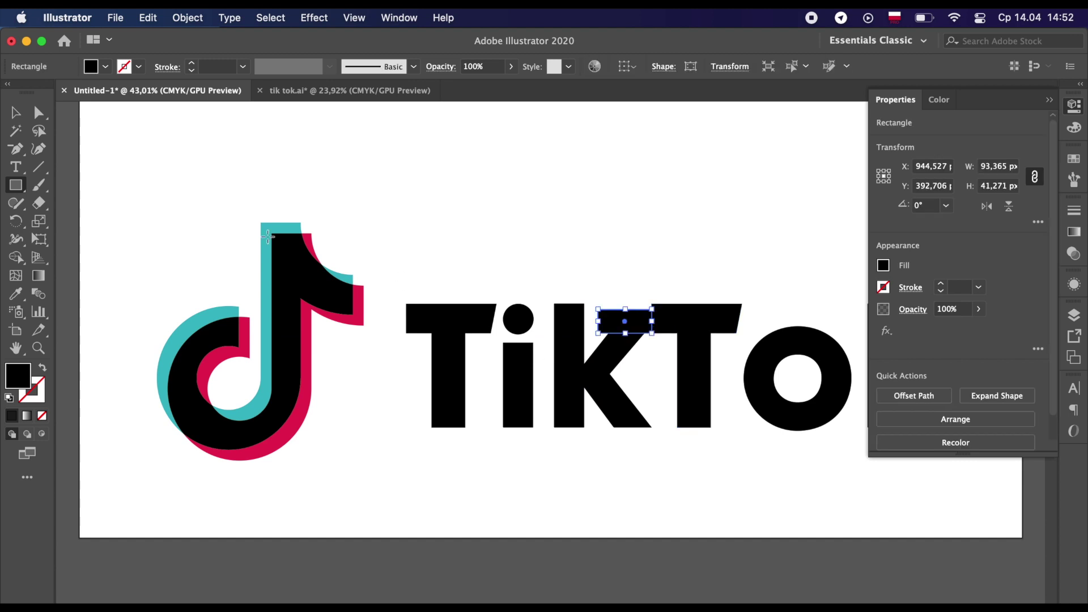
{"action": "left_click", "coordinate": [8, 116]}
{"action": "left_click", "coordinate": [604, 363], "text": "shift"}
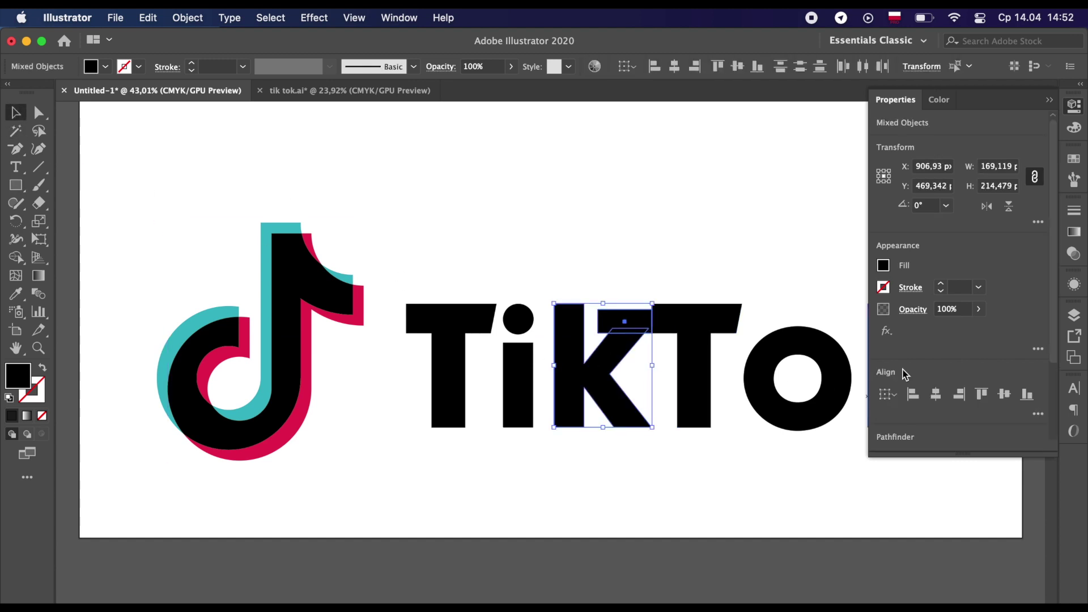
{"action": "scroll", "coordinate": [913, 369], "scroll_direction": "down", "scroll_amount": 3}
{"action": "left_click", "coordinate": [909, 357]}
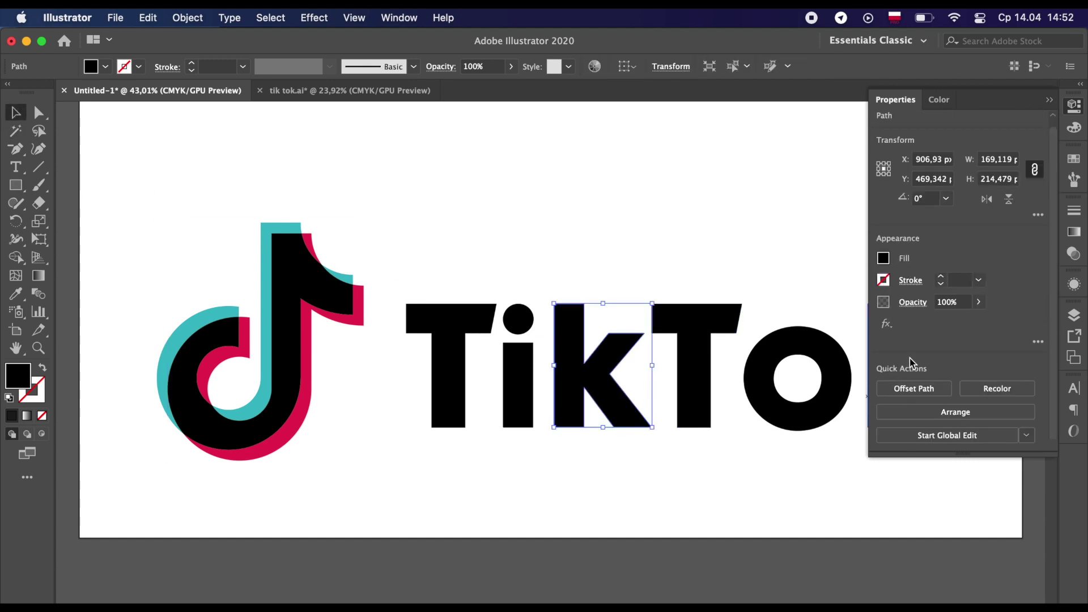
{"action": "left_click", "coordinate": [683, 220]}
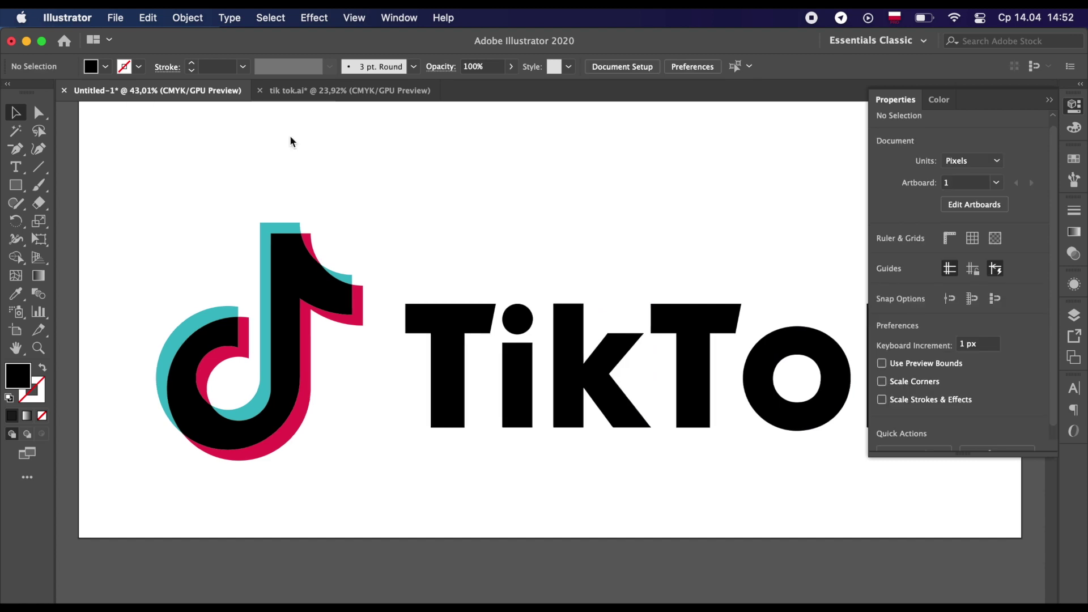
{"action": "left_click", "coordinate": [568, 357]}
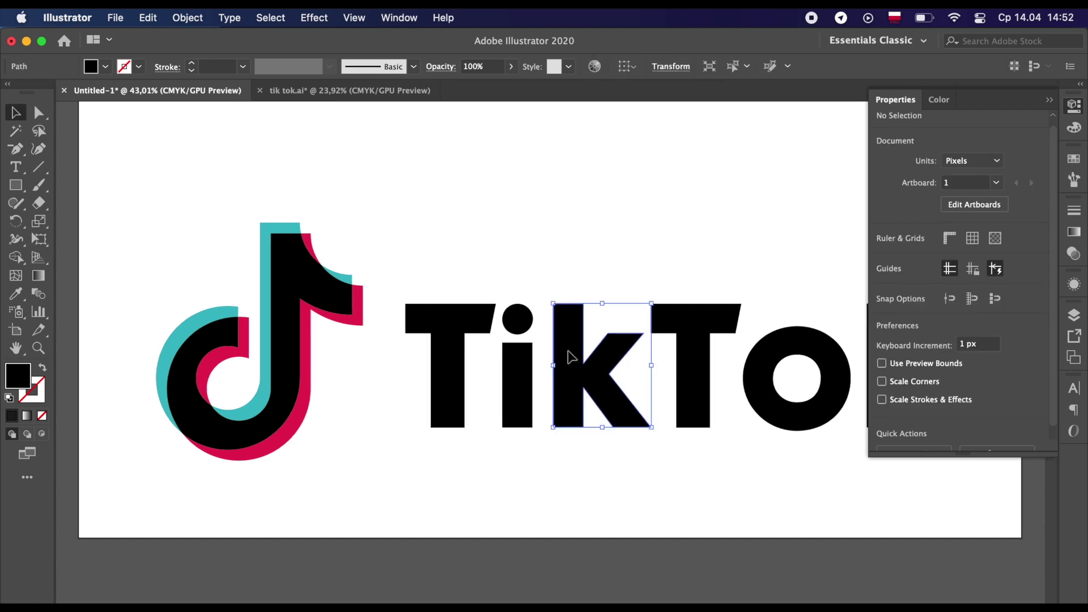
{"action": "key", "text": "Left"}
{"action": "key", "text": "Left"}
{"action": "key", "text": "Left"}
{"action": "key", "text": "Left"}
{"action": "key", "text": "Left"}
{"action": "key", "text": "Left"}
{"action": "key", "text": "Left"}
{"action": "key", "text": "Left"}
{"action": "key", "text": "Left"}
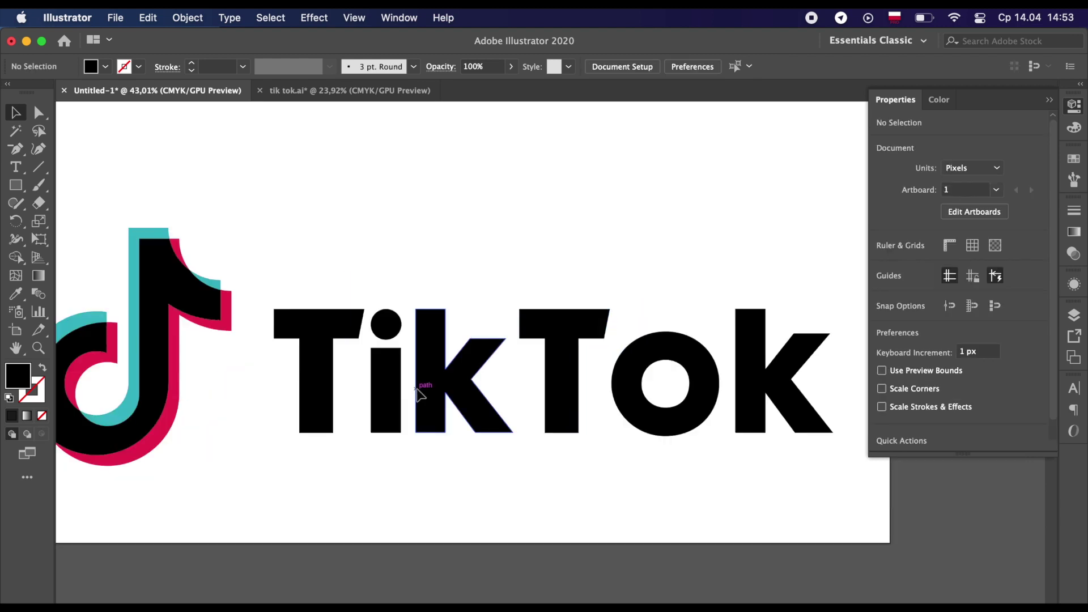
- Alt-drag a copy of the trimmed K over the final k and left-align them
{"action": "left_click_drag", "start_coordinate": [656, 389], "coordinate": [753, 388]}
{"action": "key", "text": "ctrl+z"}
{"action": "key", "text": "ctrl+z"}
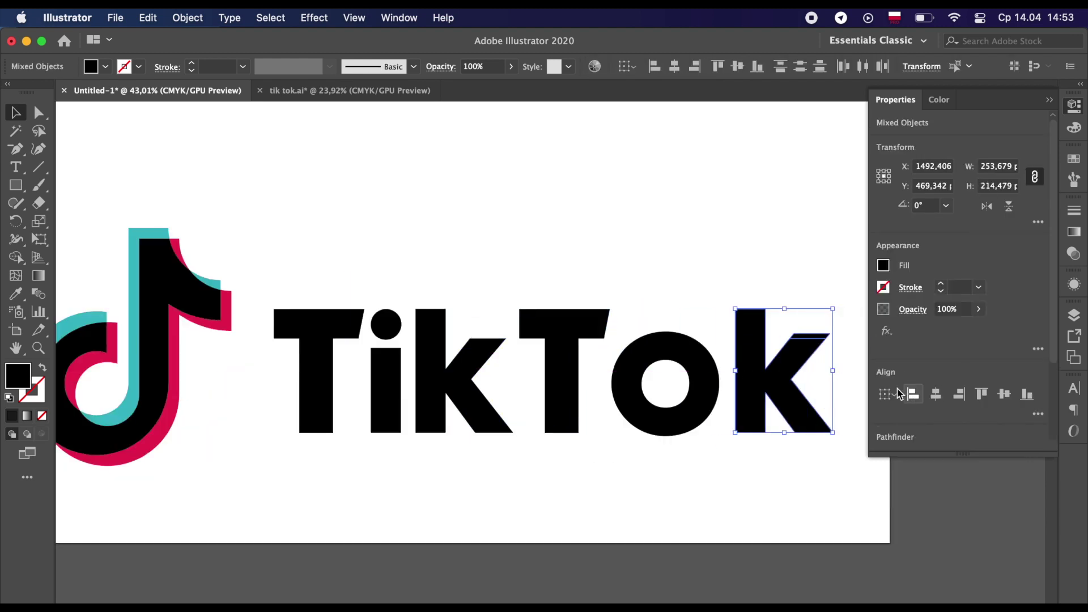
{"action": "left_click", "coordinate": [809, 338]}
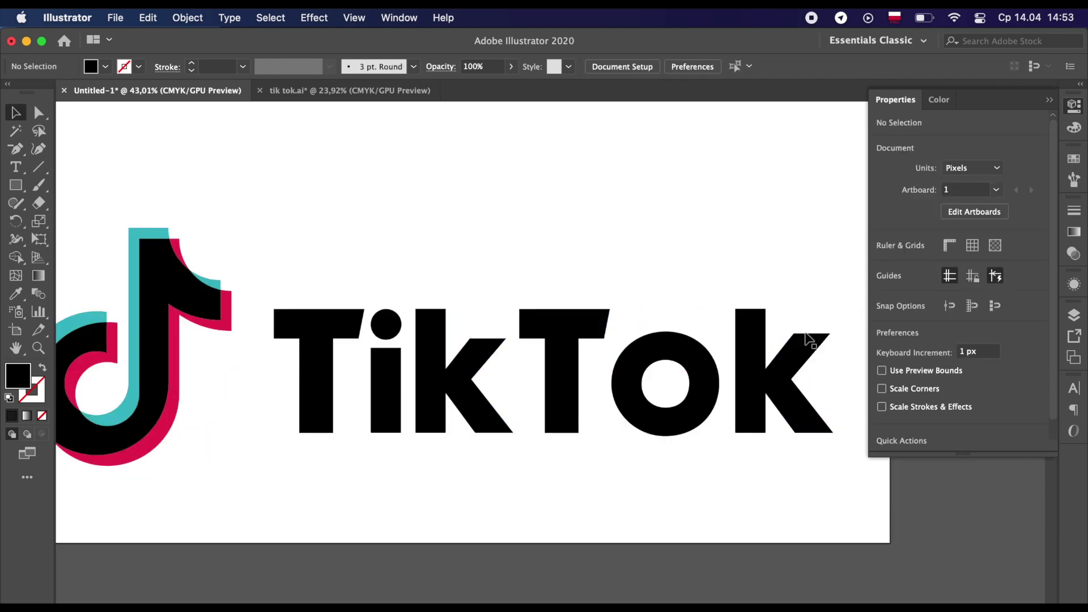
- Start a Pen path inside the selected o, then undo it
{"action": "left_click", "coordinate": [684, 349]}
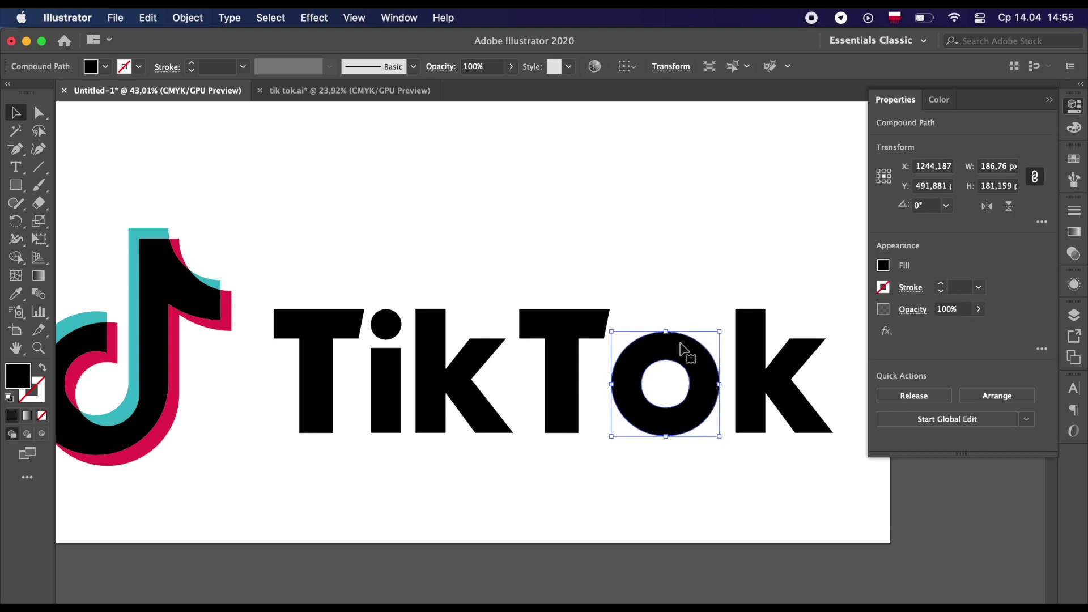
{"action": "key", "text": "p"}
{"action": "mouse_move", "coordinate": [640, 384]}
{"action": "left_mouse_down"}
{"action": "mouse_move", "coordinate": [640, 397]}
{"action": "mouse_move", "coordinate": [677, 409]}
{"action": "left_mouse_up"}
{"action": "key", "text": "super+z"}
{"action": "key", "text": "super+z"}
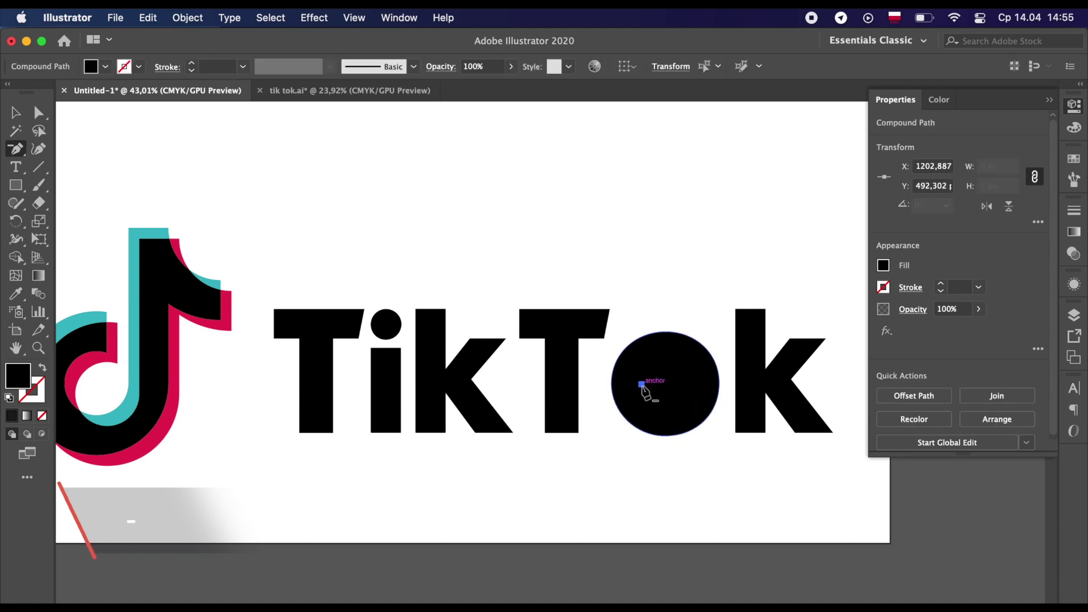
- Eyedropper the note's red onto the o
{"action": "key", "text": "v"}
{"action": "left_click", "coordinate": [15, 294]}
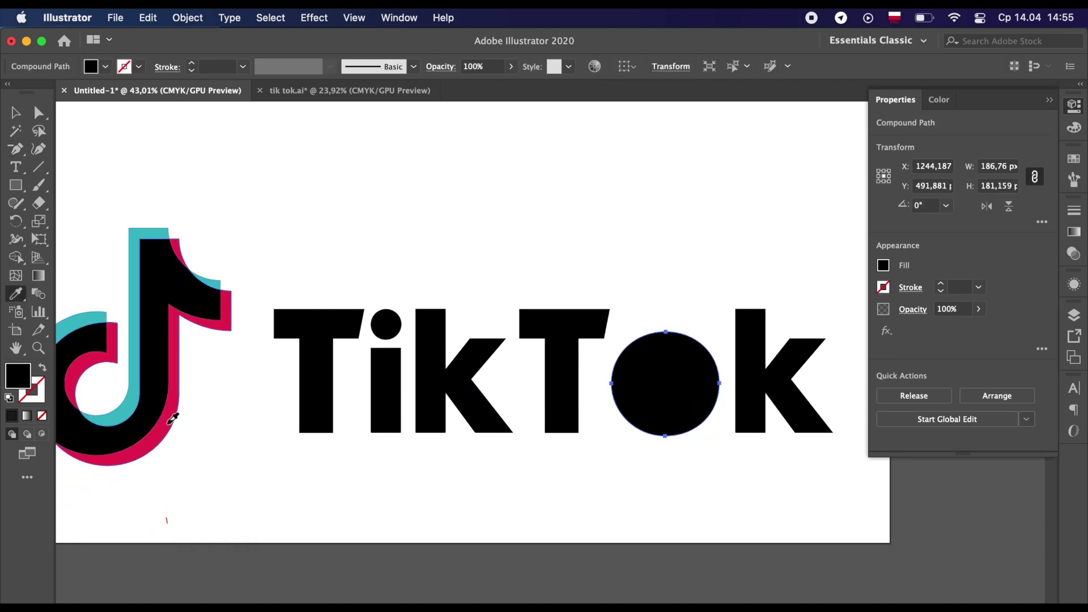
{"action": "left_click", "coordinate": [173, 418]}
- Alt-drag a copy of the i's dot into the o's centre and set its width to 87 px
{"action": "key", "text": "v"}
{"action": "left_click", "coordinate": [386, 324]}
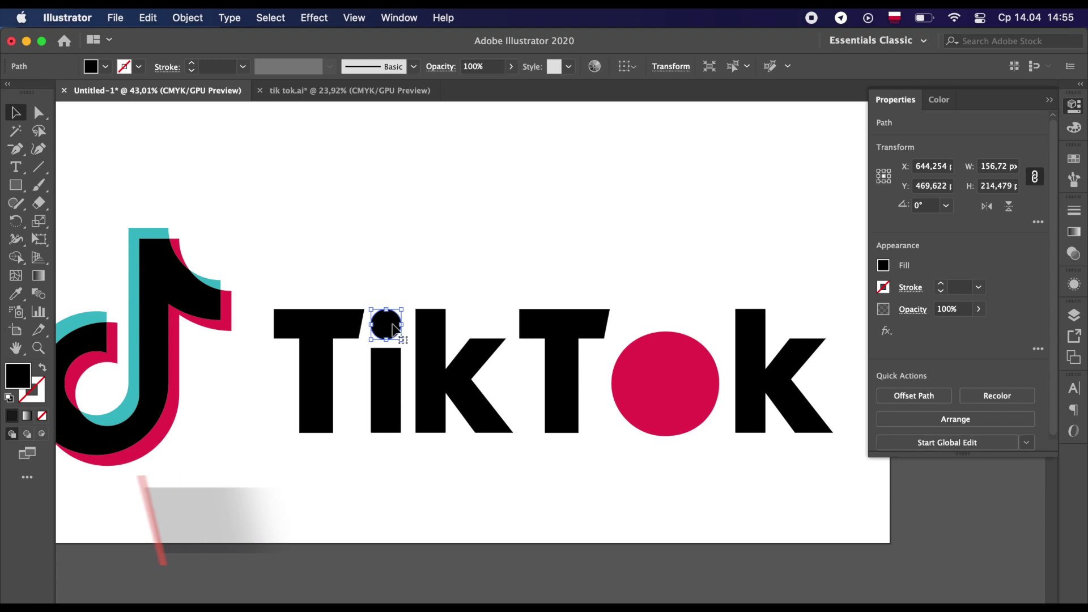
{"action": "mouse_move", "coordinate": [386, 324]}
{"action": "left_mouse_down"}
{"action": "mouse_move", "coordinate": [722, 412]}
{"action": "mouse_move", "coordinate": [671, 387]}
{"action": "left_mouse_up"}
{"action": "double_click", "coordinate": [977, 167]}
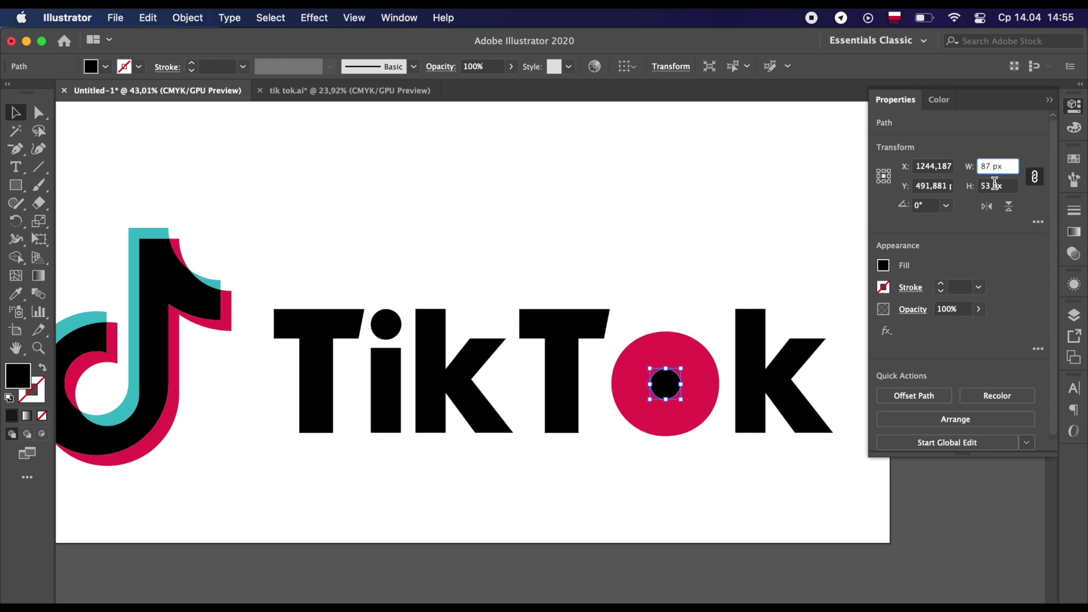
{"action": "left_click", "coordinate": [994, 186]}
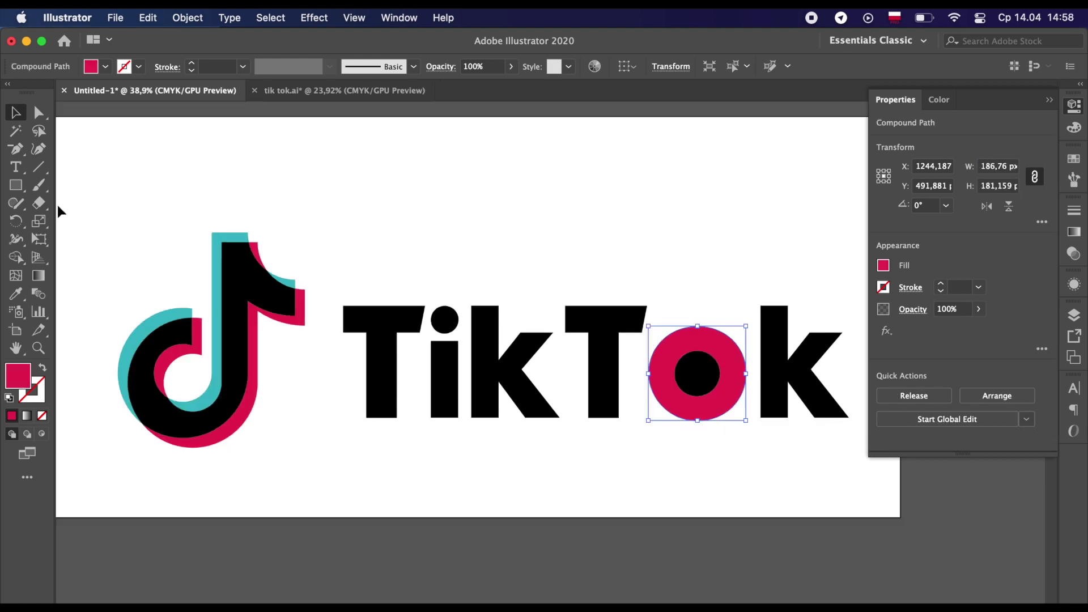
- Create a blue 12×12 px spacer square and place it against the o's left edge
{"action": "left_click", "coordinate": [606, 181]}
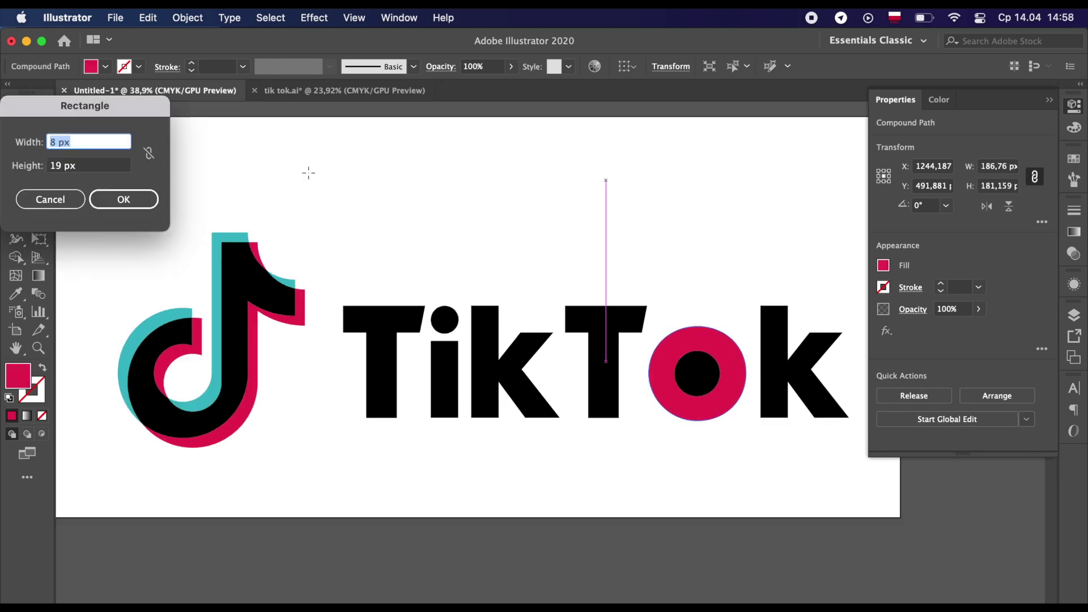
{"action": "double_click", "coordinate": [55, 169]}
{"action": "left_click", "coordinate": [116, 199]}
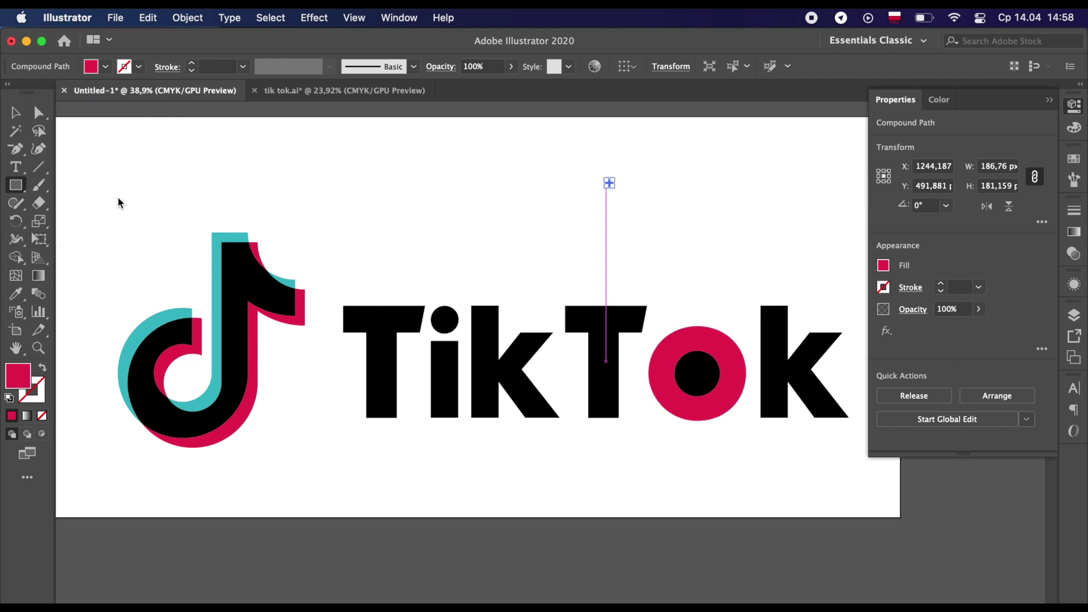
{"action": "double_click", "coordinate": [18, 376]}
{"action": "left_click", "coordinate": [226, 231]}
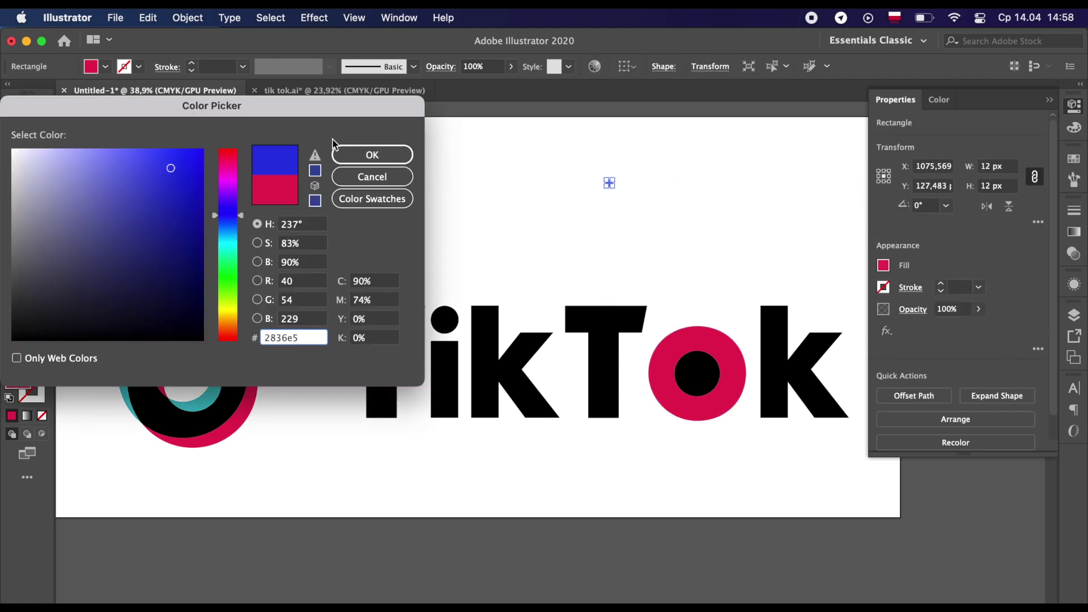
{"action": "left_click", "coordinate": [372, 155]}
{"action": "left_click_drag", "start_coordinate": [609, 183], "coordinate": [643, 373]}
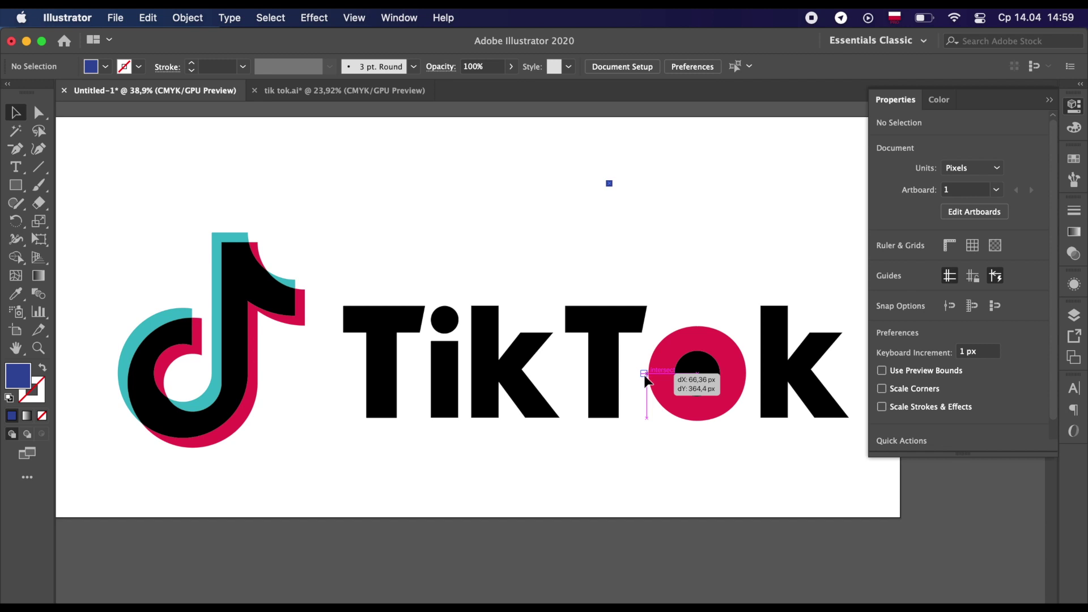
- Alt-drag a copy of the red o 12 px left and give it the note's cyan
{"action": "scroll", "coordinate": [652, 385], "scroll_direction": "up", "scroll_amount": 5}
{"action": "left_click", "coordinate": [617, 391]}
{"action": "left_click_drag", "start_coordinate": [661, 371], "coordinate": [652, 370]}
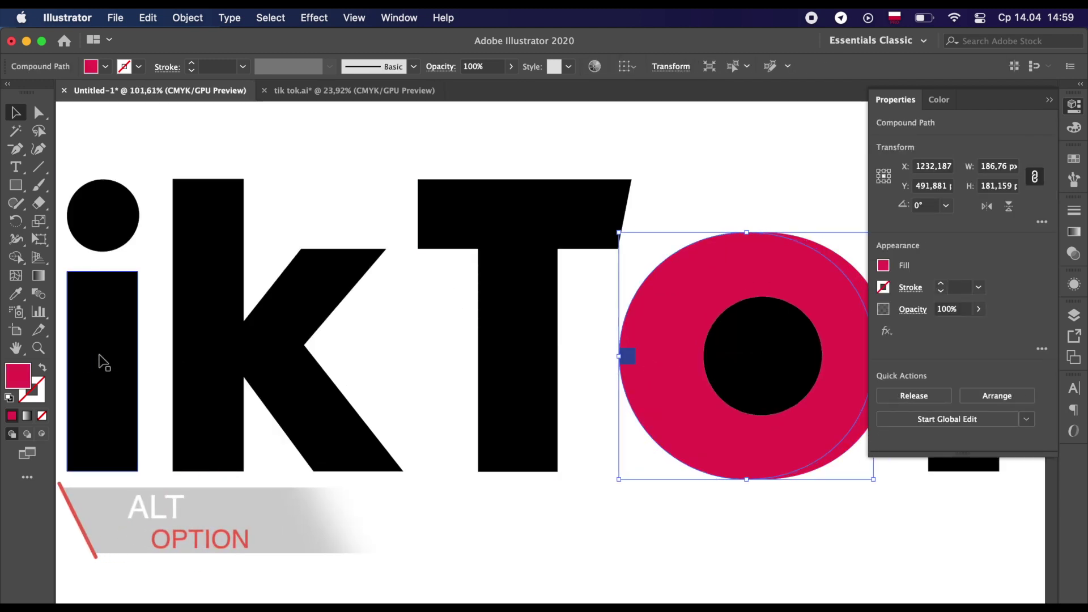
{"action": "scroll", "coordinate": [177, 362], "scroll_direction": "down", "scroll_amount": 3}
{"action": "scroll", "coordinate": [170, 360], "scroll_direction": "down", "scroll_amount": 1}
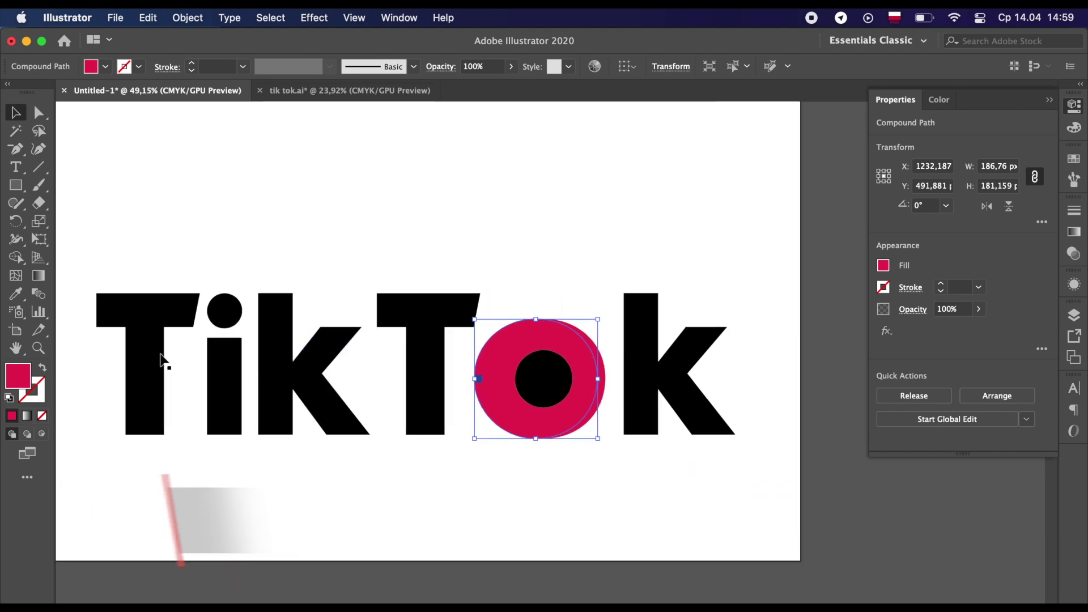
{"action": "key", "text": "i"}
{"action": "scroll", "coordinate": [192, 252], "scroll_direction": "left", "scroll_amount": 3}
{"action": "scroll", "coordinate": [194, 247], "scroll_direction": "left", "scroll_amount": 3}
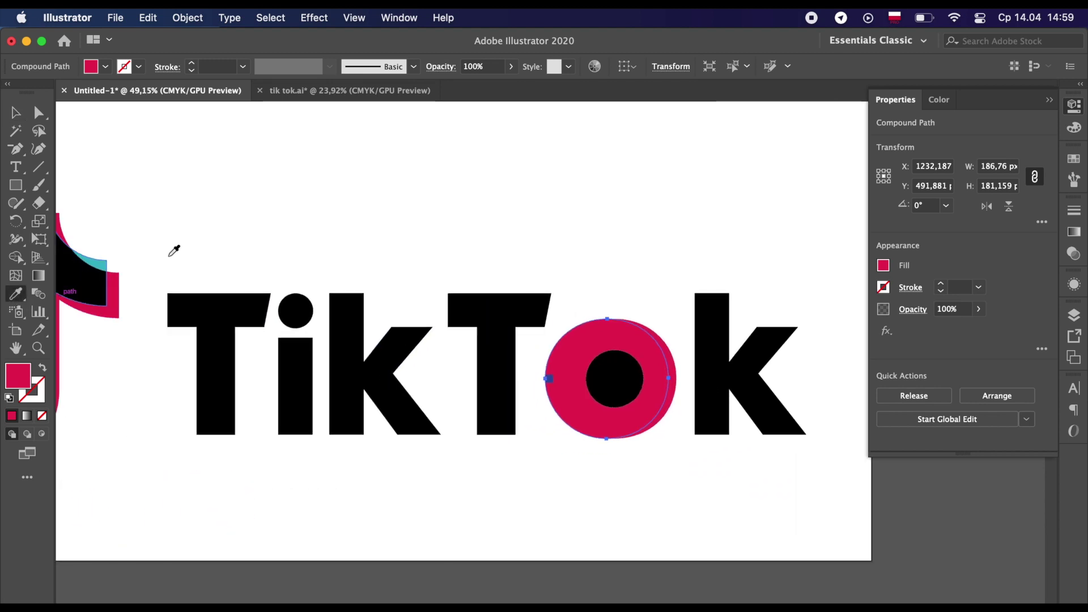
{"action": "left_click", "coordinate": [107, 256]}
{"action": "key", "text": "v"}
{"action": "left_click", "coordinate": [550, 378]}
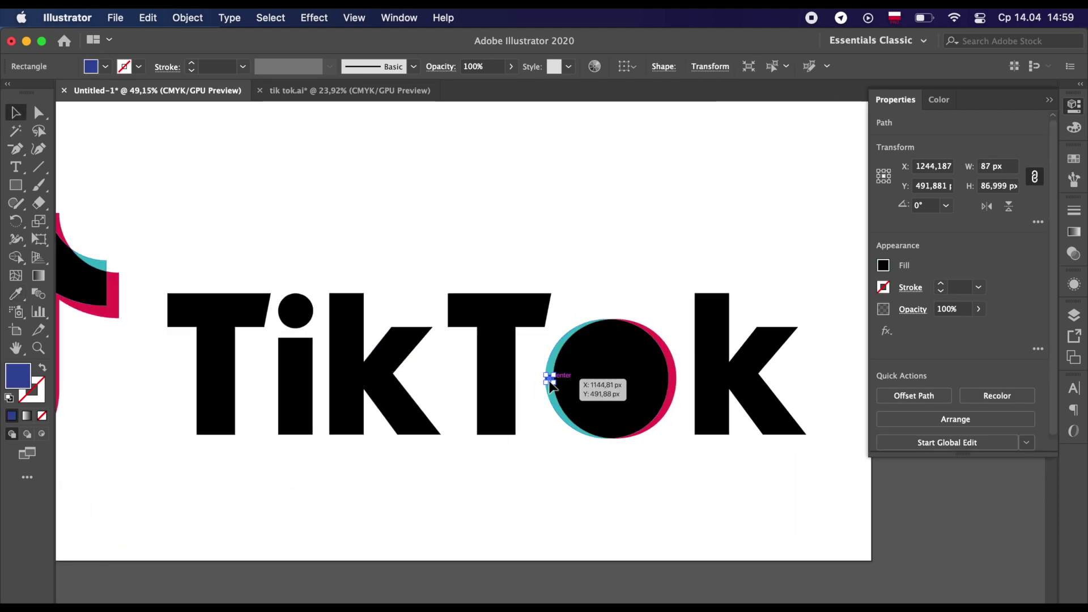
- Delete the blue spacer and centre the inner circle horizontally within the o's stacked circles
{"action": "key", "text": "Delete"}
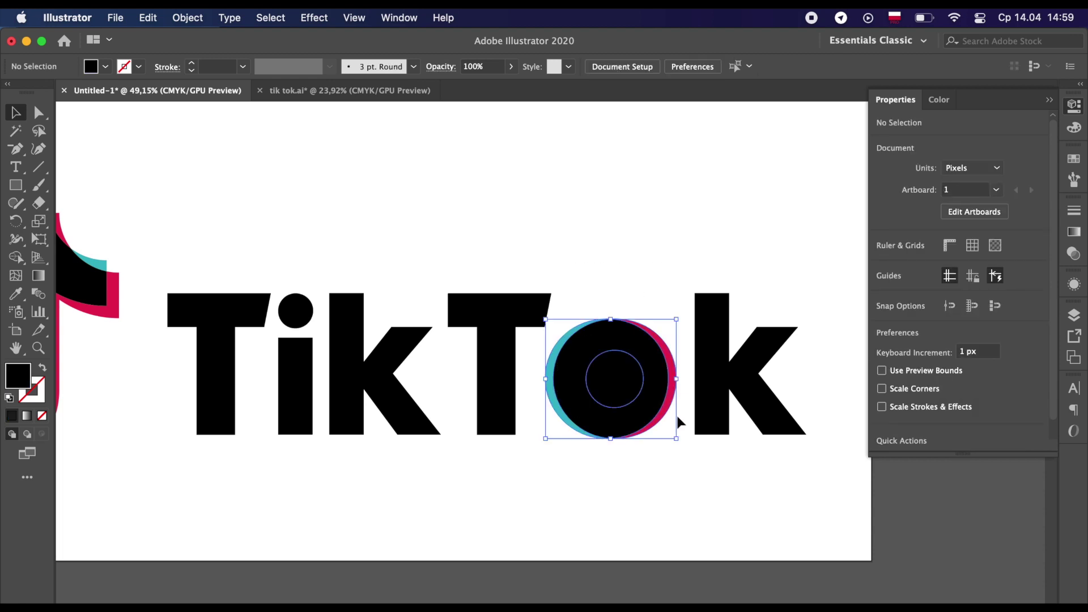
{"action": "left_click_drag", "start_coordinate": [676, 413], "coordinate": [677, 415]}
{"action": "left_click", "coordinate": [861, 68]}
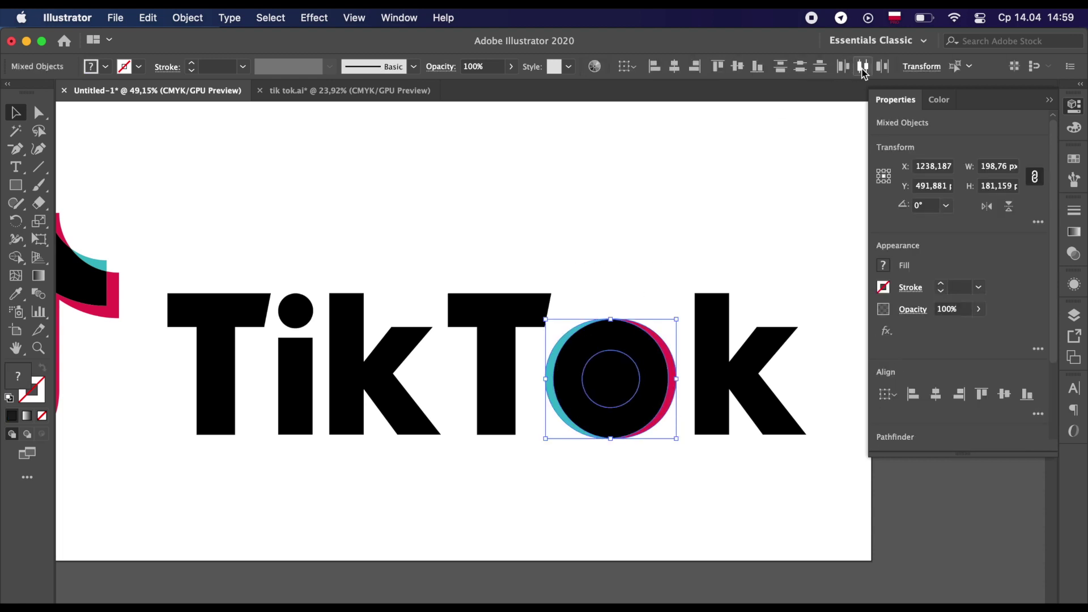
{"action": "left_click", "coordinate": [683, 281]}
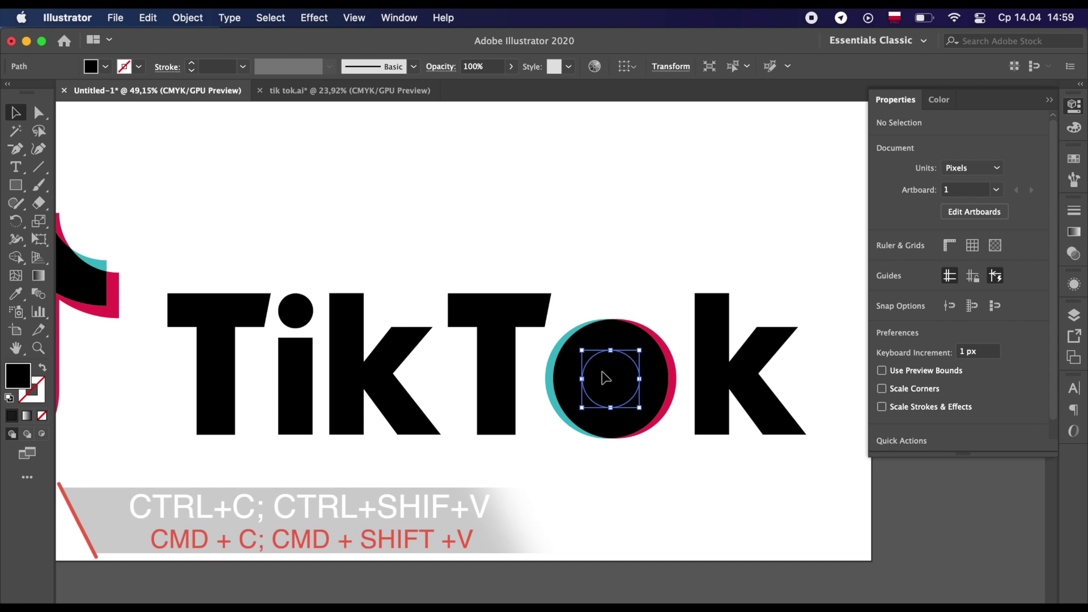
- Punch the inner circle out of each o layer with Pathfinder Minus Front
{"action": "left_click", "coordinate": [605, 378]}
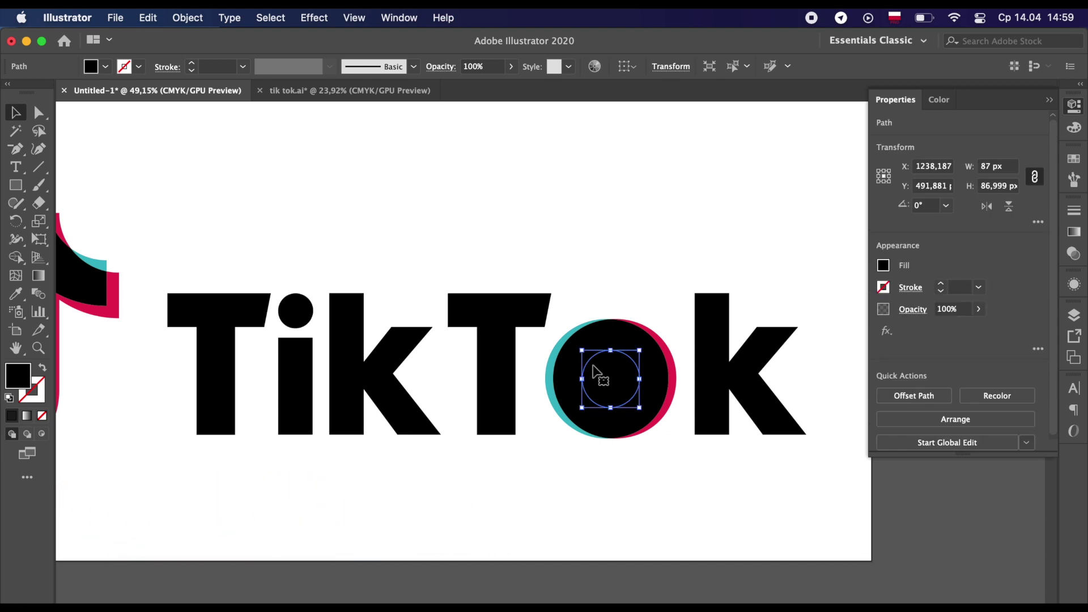
{"action": "left_click", "coordinate": [557, 354], "text": "shift"}
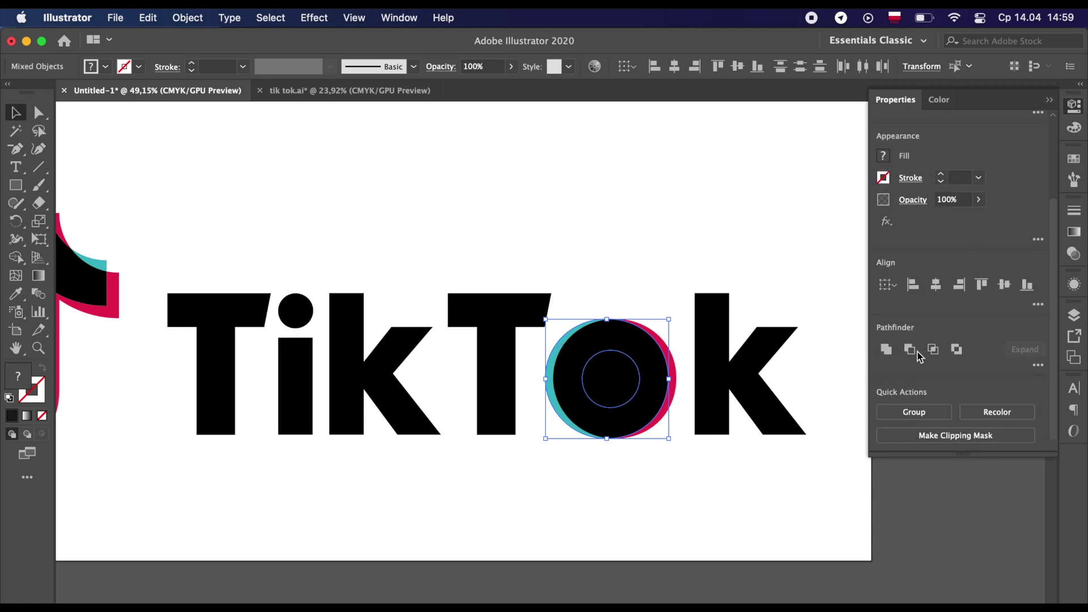
{"action": "left_click", "coordinate": [911, 350]}
{"action": "left_click", "coordinate": [661, 336]}
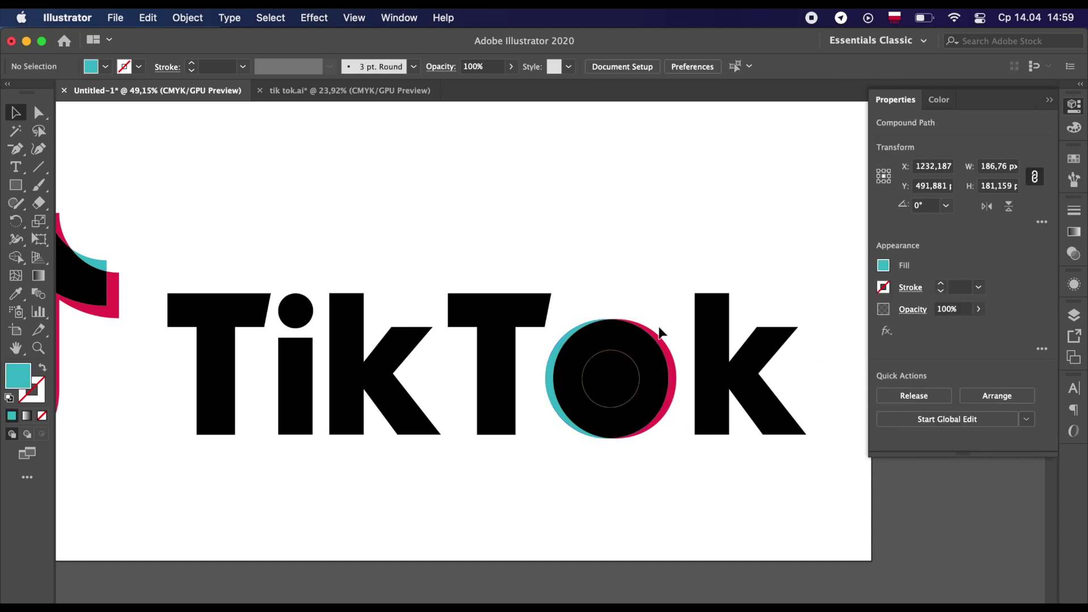
{"action": "left_click", "coordinate": [629, 376]}
{"action": "left_click", "coordinate": [675, 363], "text": "shift"}
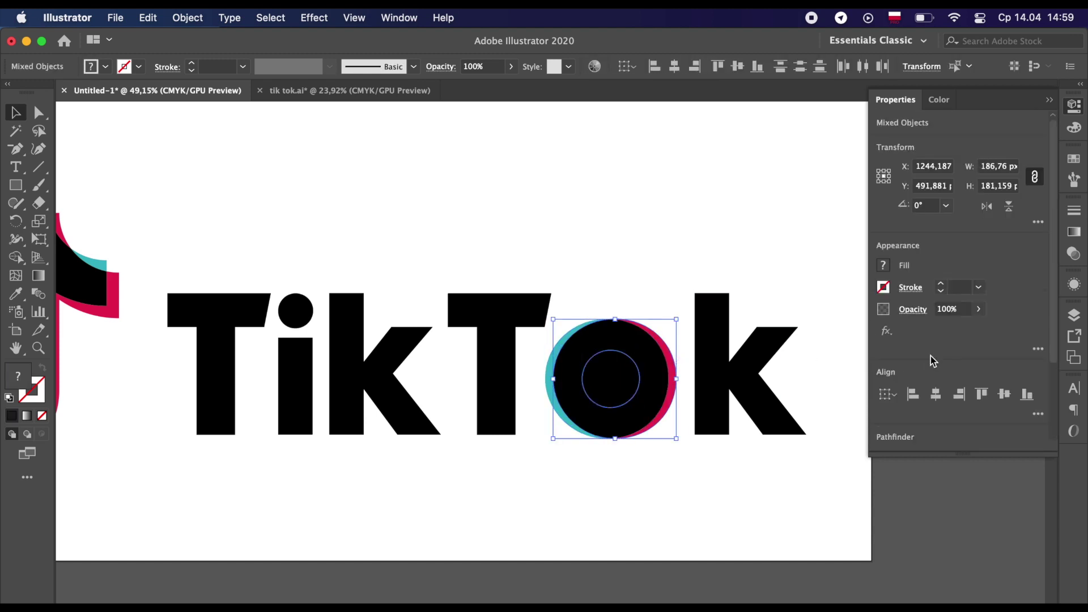
{"action": "scroll", "coordinate": [938, 358], "scroll_direction": "down", "scroll_amount": 1}
{"action": "scroll", "coordinate": [937, 358], "scroll_direction": "down", "scroll_amount": 2}
{"action": "left_click", "coordinate": [909, 356]}
{"action": "left_click", "coordinate": [578, 292]}
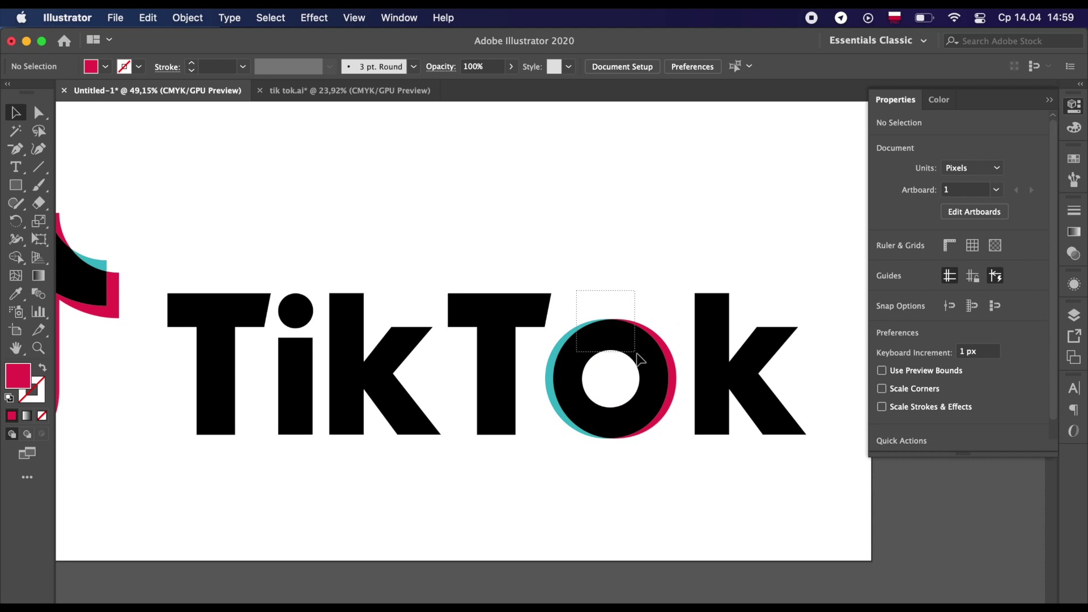
- Nudge the o left and back right to check its alignment
{"action": "left_click", "coordinate": [651, 368]}
{"action": "key", "text": "Left"}
{"action": "key", "text": "Left"}
{"action": "key", "text": "Left"}
{"action": "key", "text": "Right"}
{"action": "key", "text": "Right"}
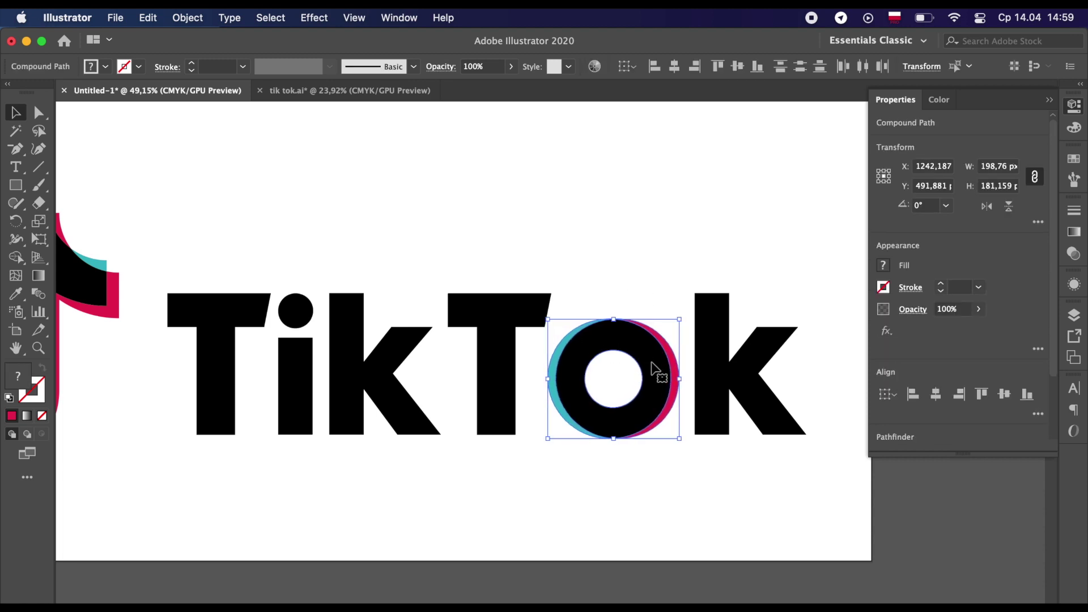
{"action": "left_click", "coordinate": [656, 214]}
{"action": "scroll", "coordinate": [656, 214], "scroll_direction": "down", "scroll_amount": 2}
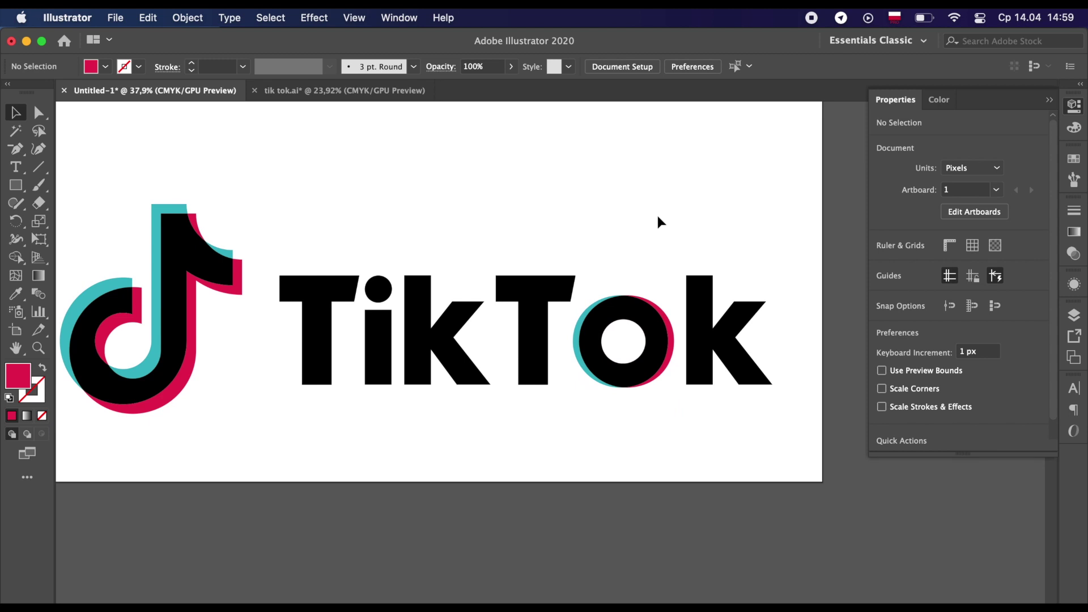
- Select all, drag the whole TikTok logo upward, deselect, and collapse the Properties panel
{"action": "scroll", "coordinate": [657, 216], "scroll_direction": "down", "scroll_amount": 1}
{"action": "scroll", "coordinate": [657, 216], "scroll_direction": "left", "scroll_amount": 2}
{"action": "scroll", "coordinate": [453, 209], "scroll_direction": "up", "scroll_amount": 2}
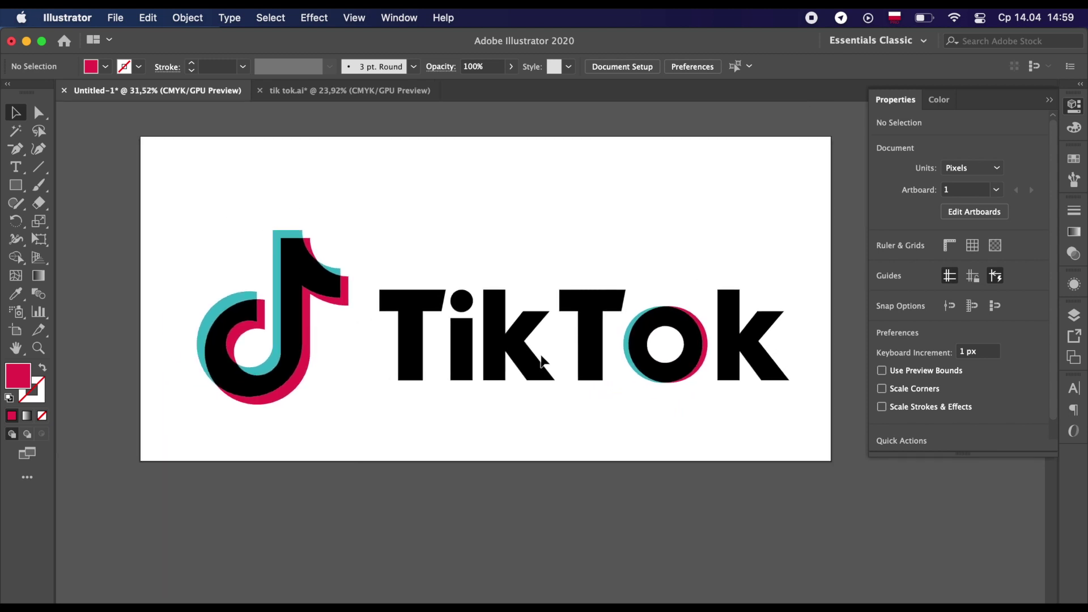
{"action": "key", "text": "super+a"}
{"action": "left_click_drag", "start_coordinate": [757, 355], "coordinate": [758, 308]}
{"action": "left_click", "coordinate": [750, 167]}
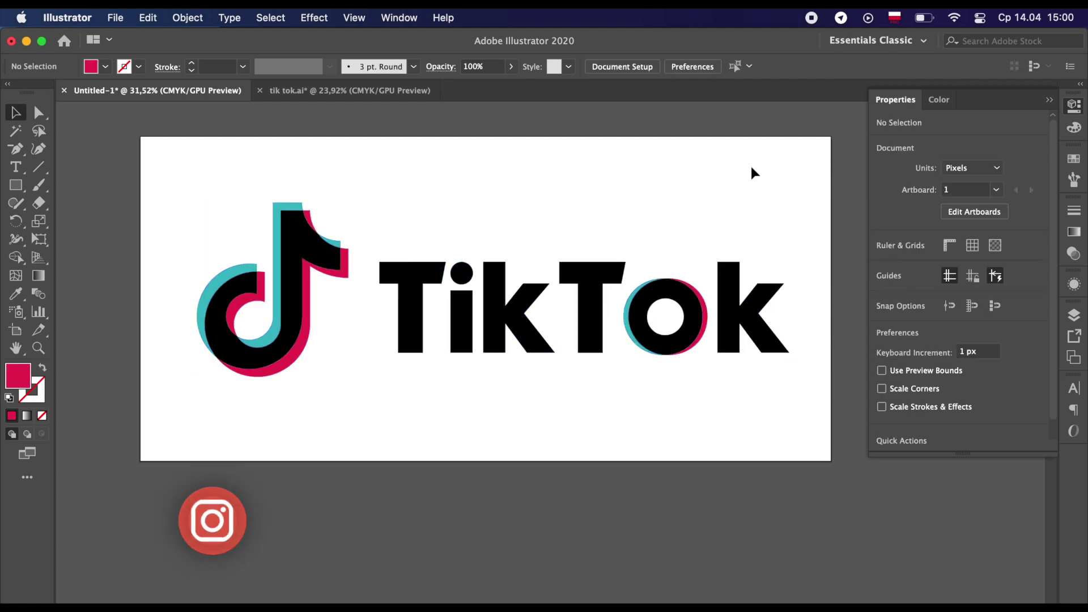
{"action": "left_click", "coordinate": [1049, 100]}
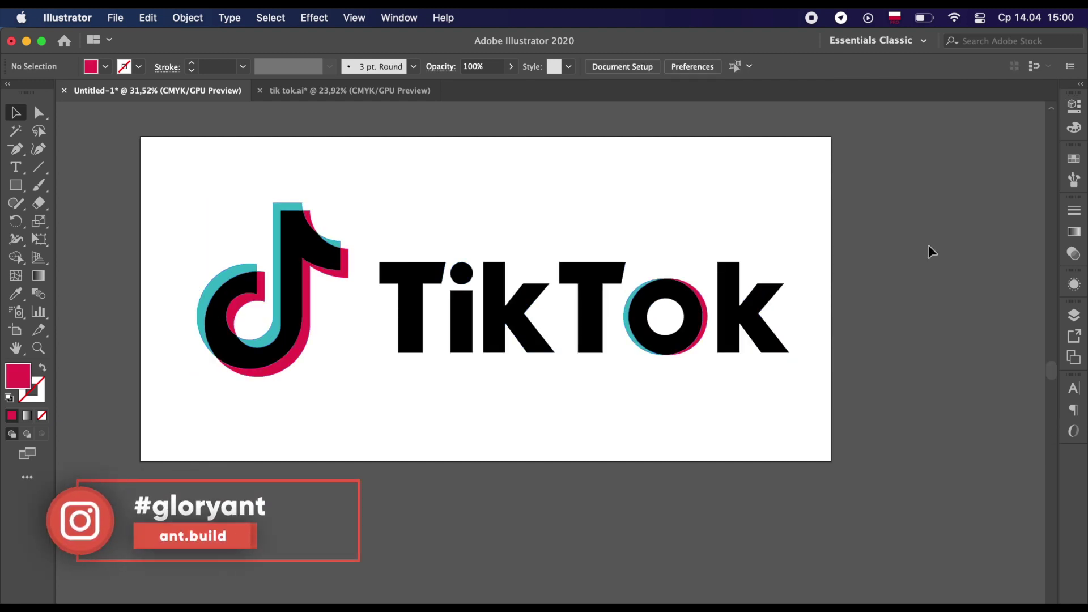
{"action": "scroll", "coordinate": [928, 244], "scroll_direction": "left", "scroll_amount": 1}
{"action": "scroll", "coordinate": [928, 244], "scroll_direction": "up", "scroll_amount": 1}
{"action": "scroll", "coordinate": [928, 245], "scroll_direction": "left", "scroll_amount": 2}
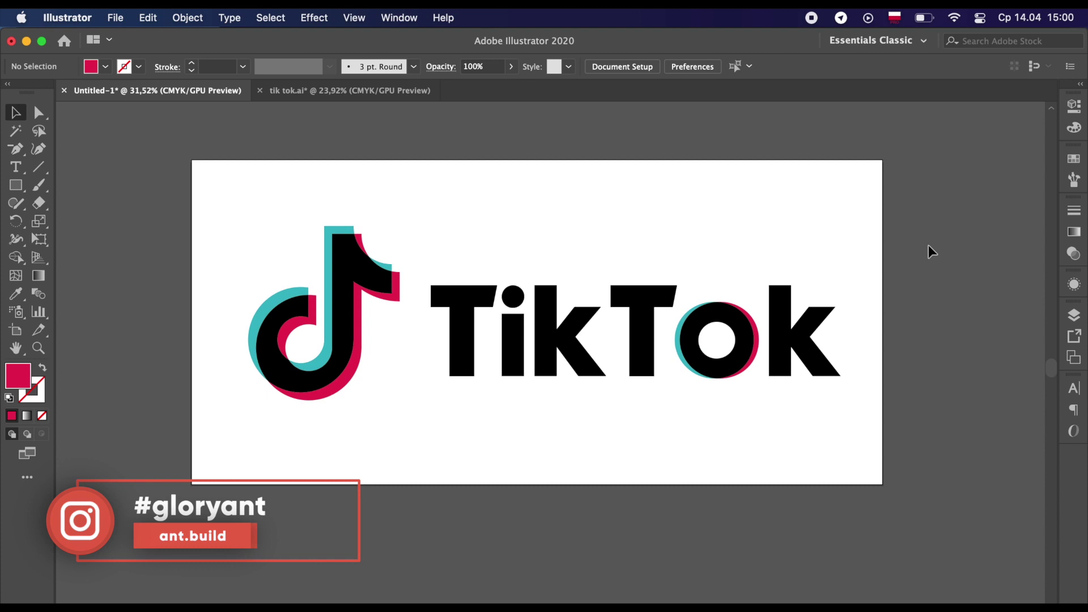